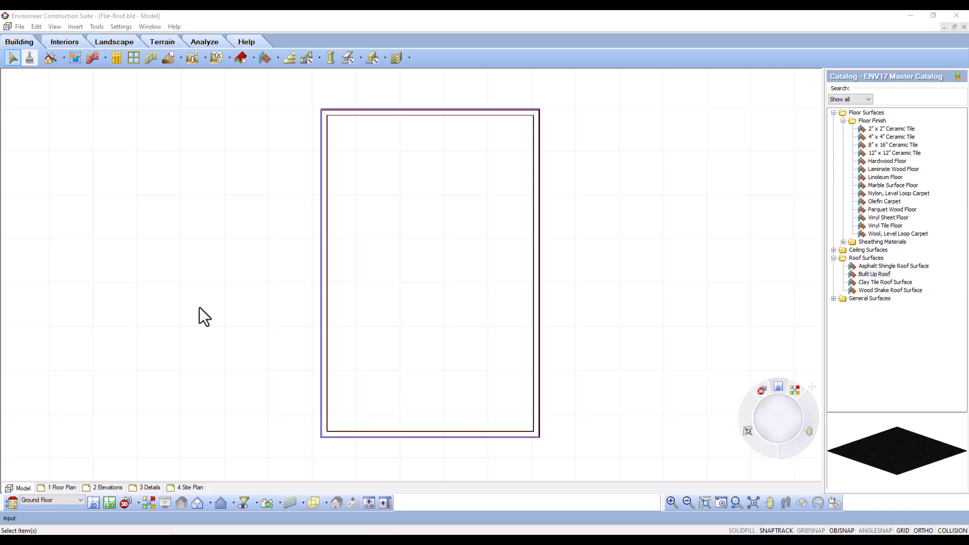
- Duplicate all four ground floor walls to the Second Floor location
{"action": "left_click", "coordinate": [324, 253]}
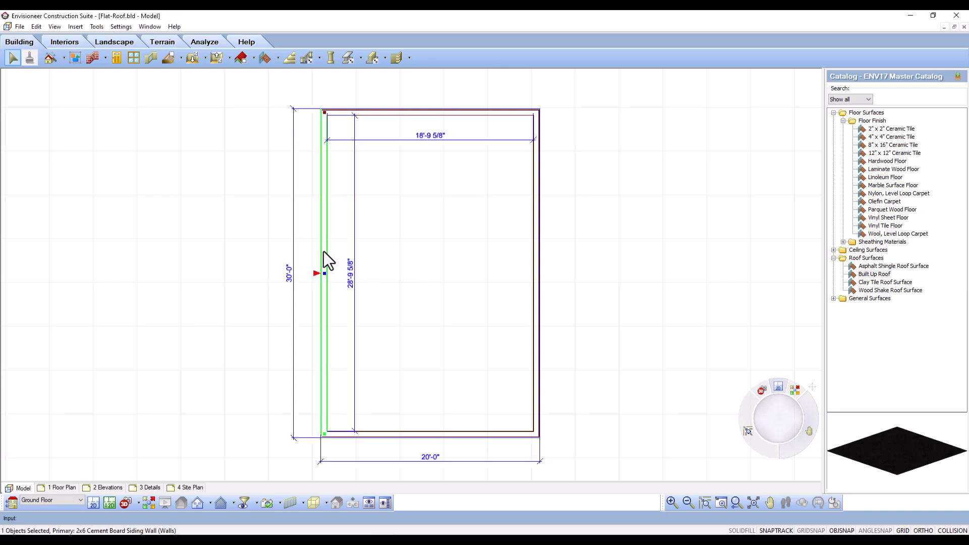
{"action": "right_click", "coordinate": [324, 251]}
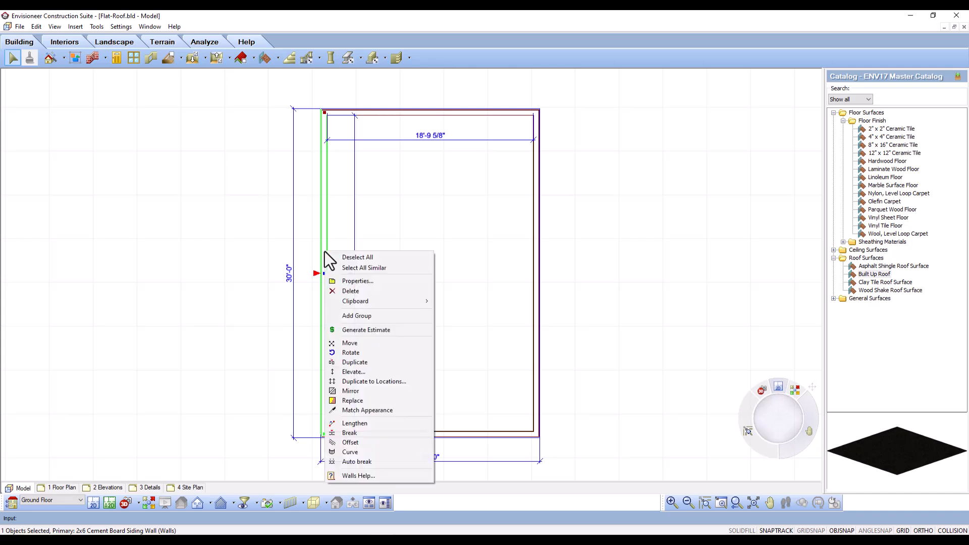
{"action": "left_click", "coordinate": [374, 271]}
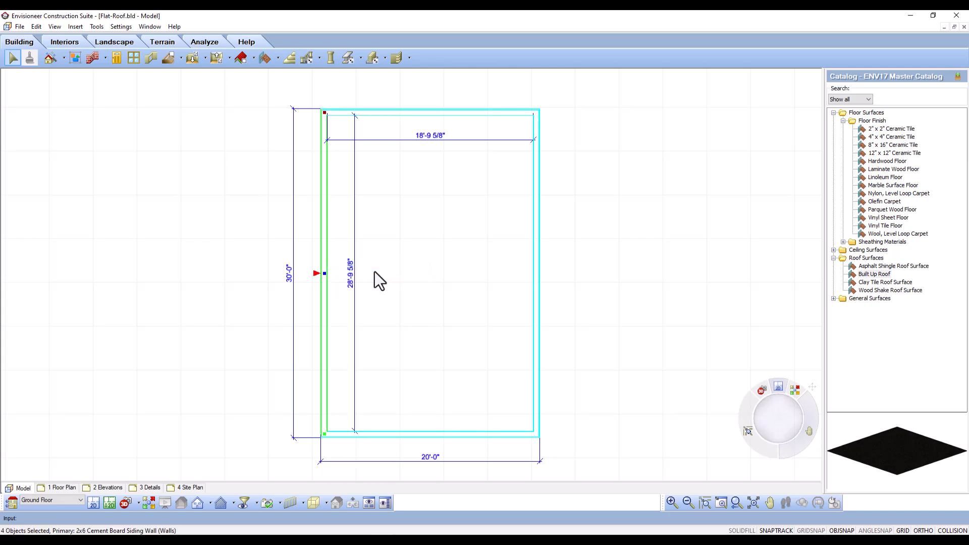
{"action": "right_click", "coordinate": [374, 244]}
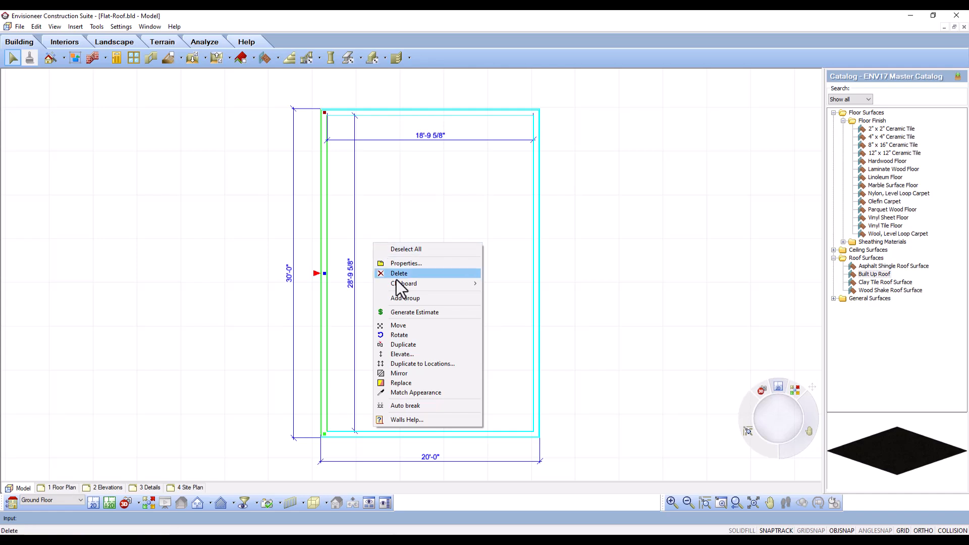
{"action": "left_click", "coordinate": [425, 364]}
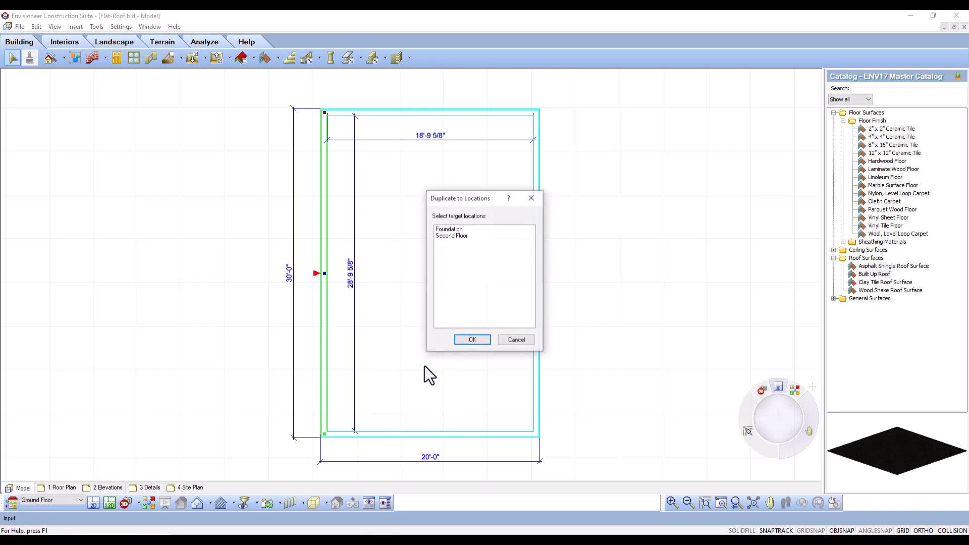
{"action": "left_click", "coordinate": [462, 236]}
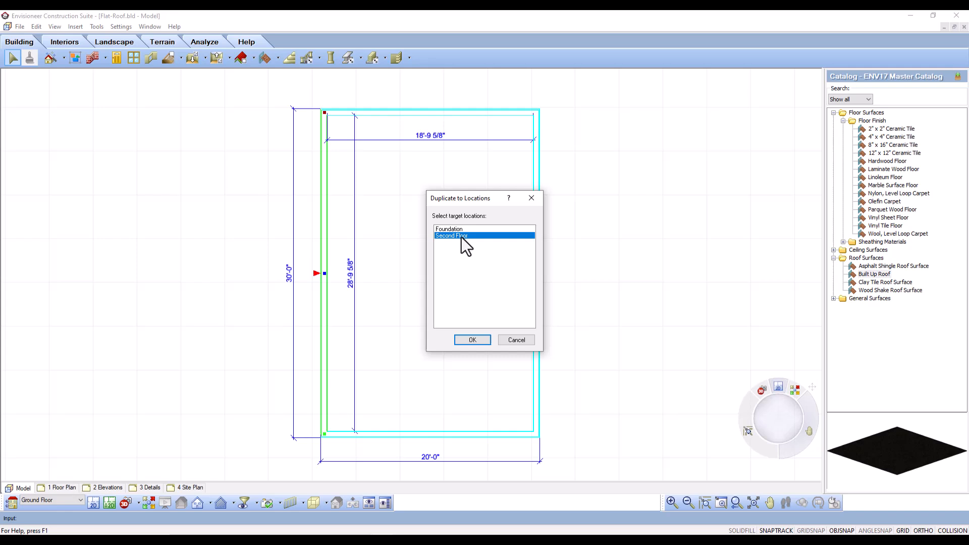
{"action": "left_click", "coordinate": [472, 341]}
{"action": "left_click", "coordinate": [245, 357]}
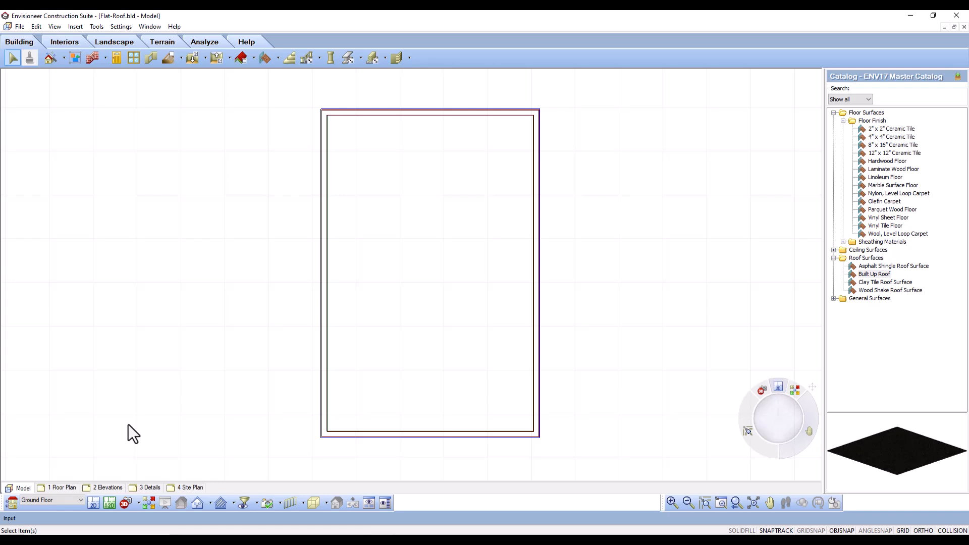
- Switch to the Second Floor and set the height of all four of its walls to 3'
{"action": "left_click", "coordinate": [80, 502]}
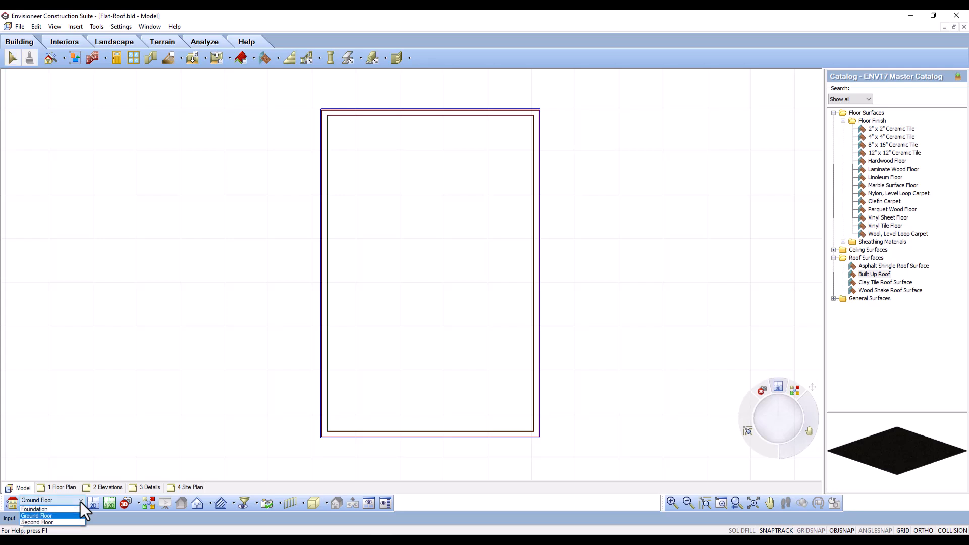
{"action": "left_click", "coordinate": [38, 523]}
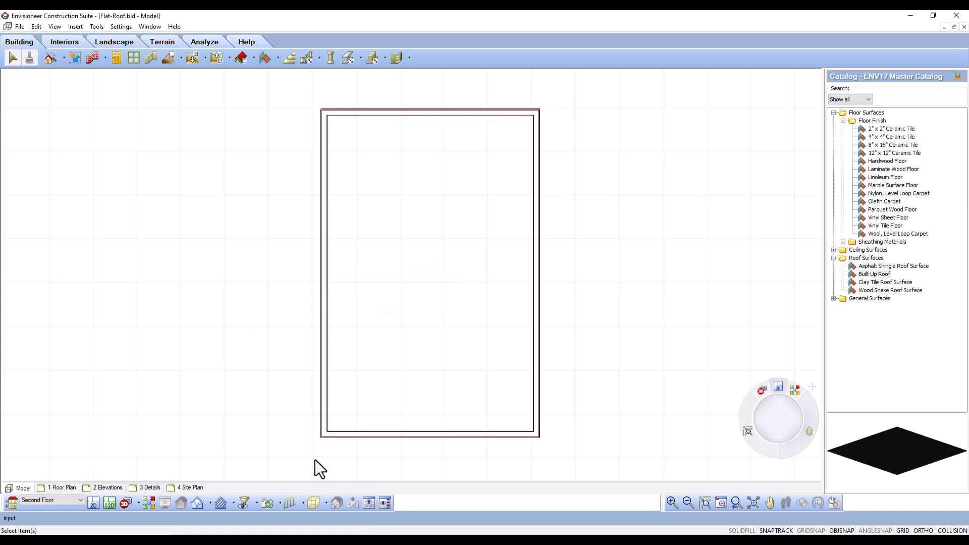
{"action": "left_click", "coordinate": [323, 258]}
{"action": "right_click", "coordinate": [323, 257]}
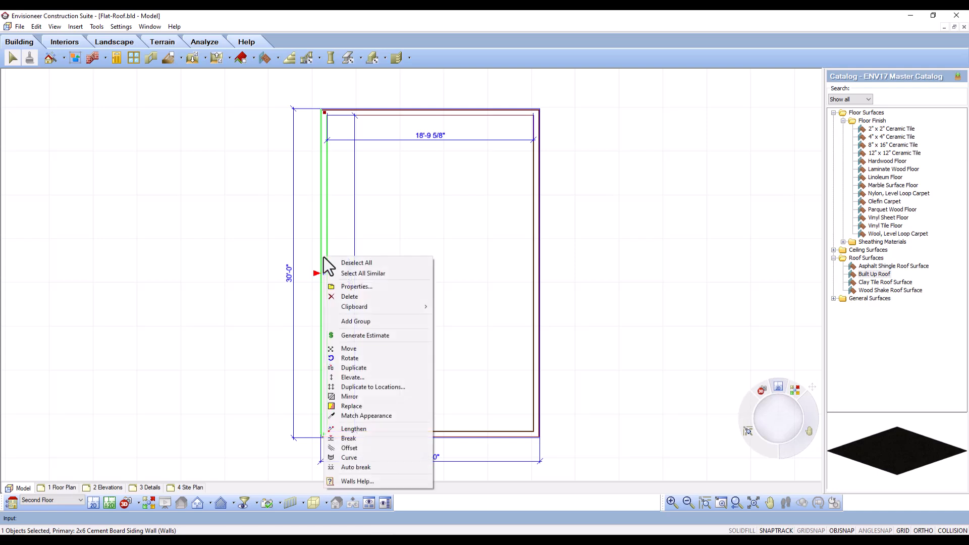
{"action": "left_click", "coordinate": [356, 274]}
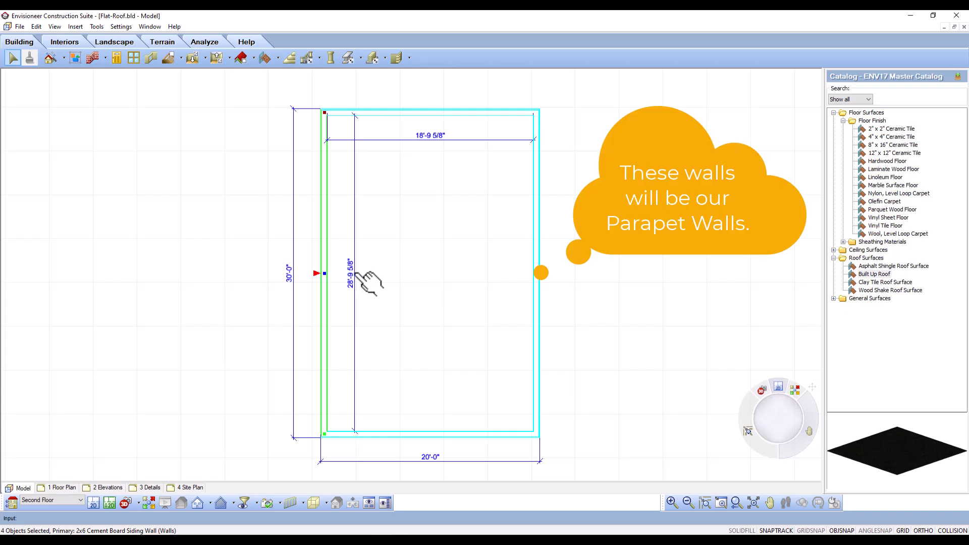
{"action": "right_click", "coordinate": [326, 222]}
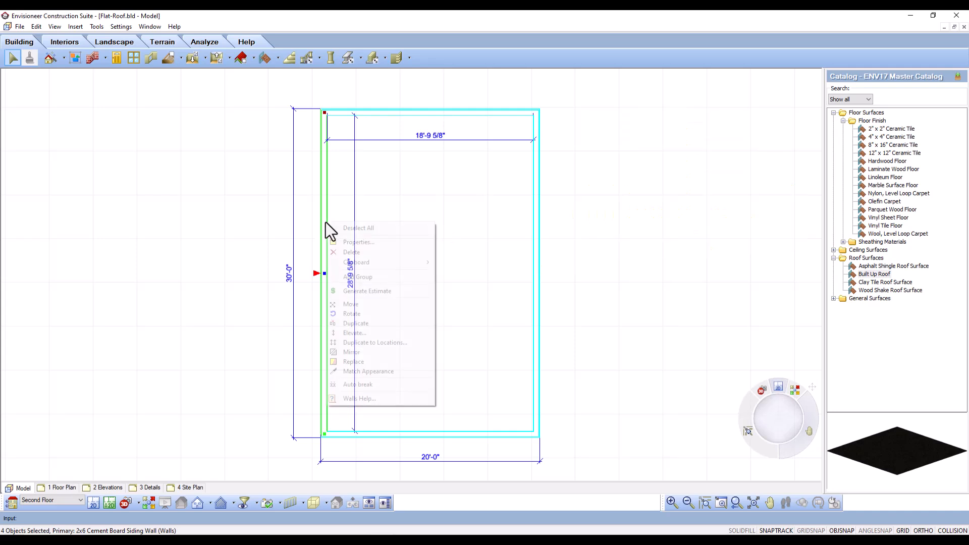
{"action": "left_click", "coordinate": [360, 242]}
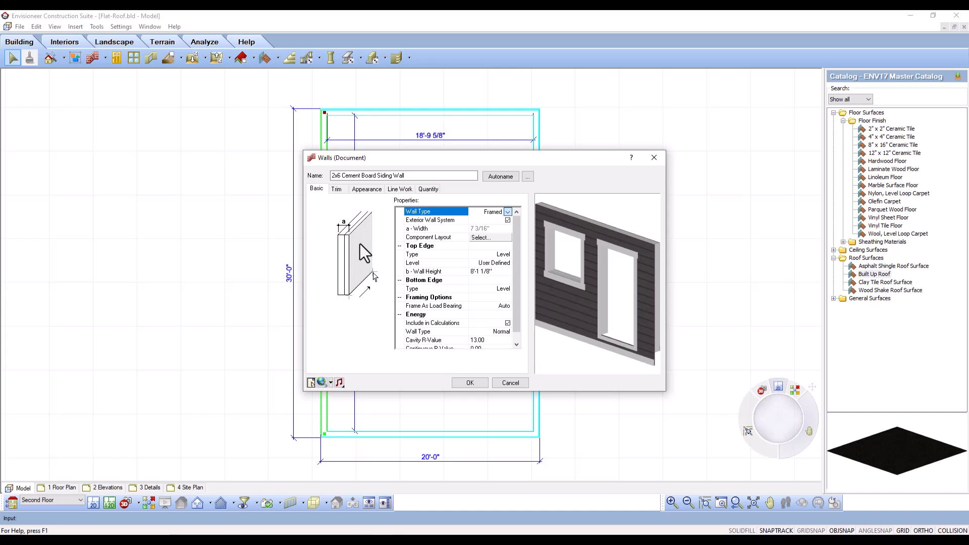
{"action": "left_click", "coordinate": [487, 273]}
{"action": "type", "text": "3"}
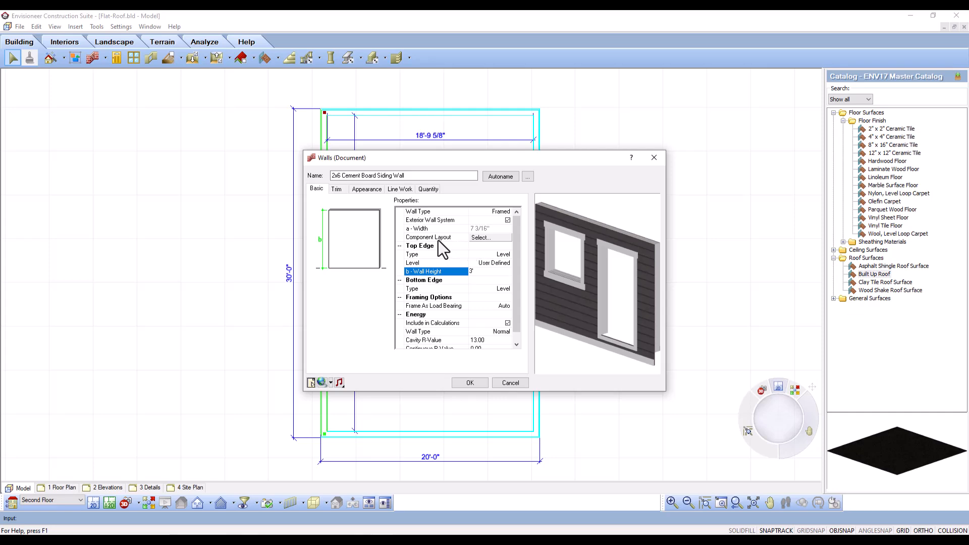
- Replace the drywall interior finish in the parapet walls' component layout with Cement Board Siding Veneer
{"action": "left_click", "coordinate": [486, 239]}
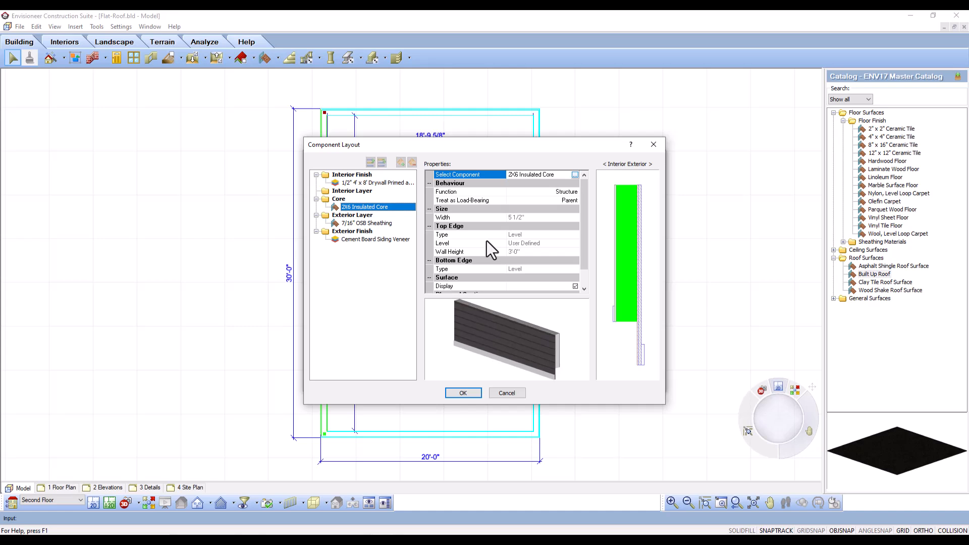
{"action": "left_click", "coordinate": [374, 183]}
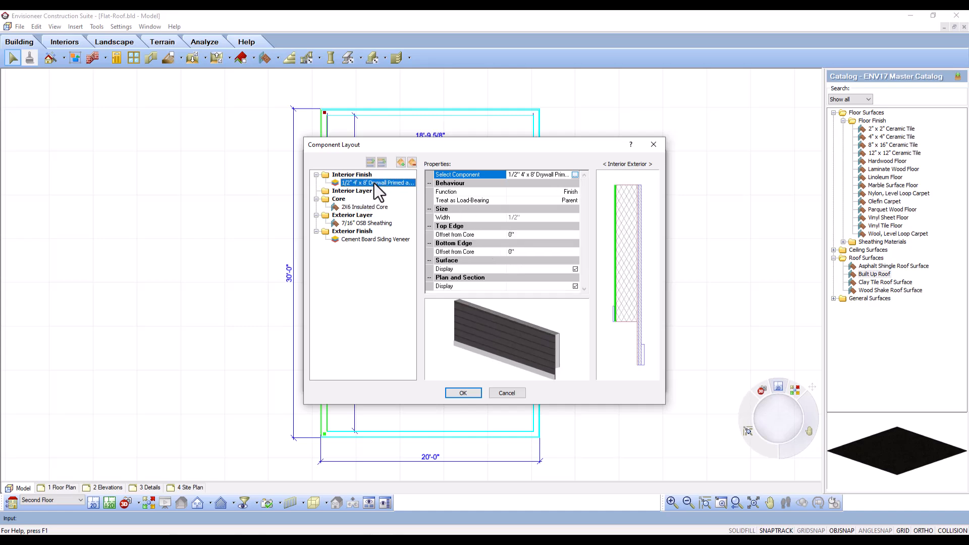
{"action": "left_click", "coordinate": [575, 174]}
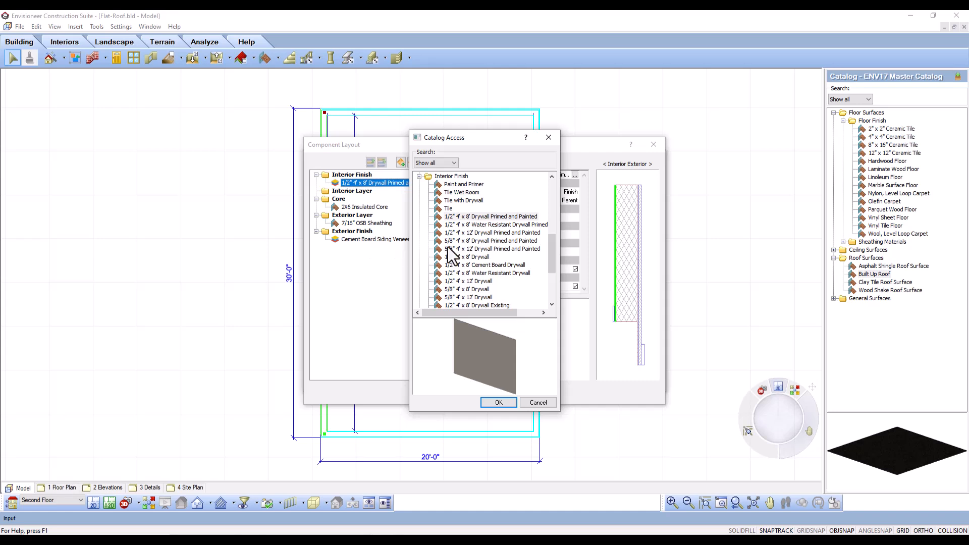
{"action": "scroll", "coordinate": [481, 247], "scroll_direction": "down", "scroll_amount": 3}
{"action": "scroll", "coordinate": [480, 247], "scroll_direction": "up", "scroll_amount": 4}
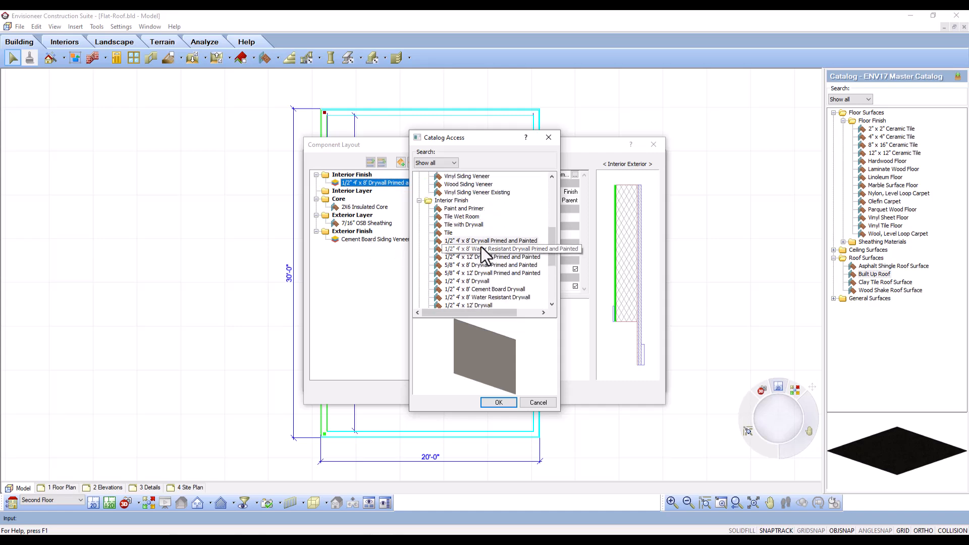
{"action": "scroll", "coordinate": [480, 247], "scroll_direction": "up", "scroll_amount": 4}
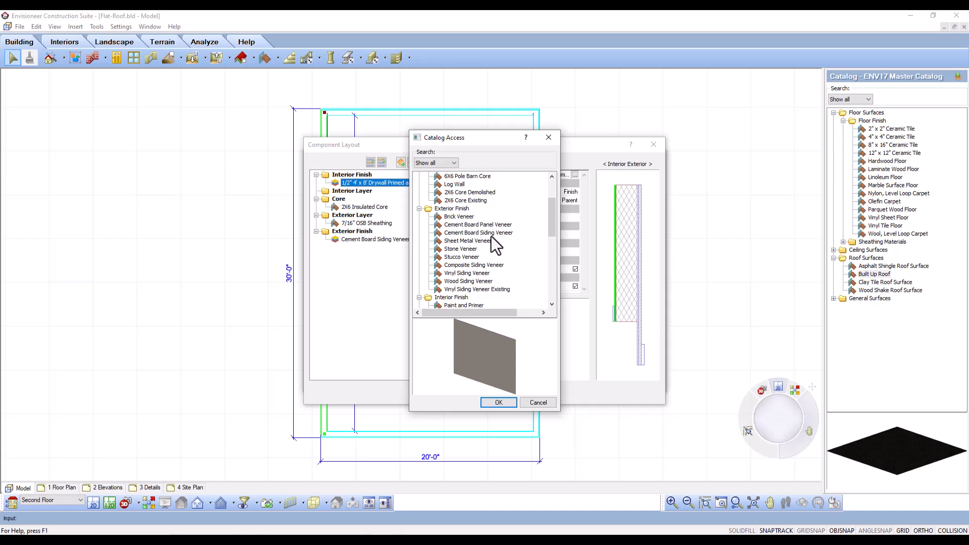
{"action": "left_click", "coordinate": [492, 233]}
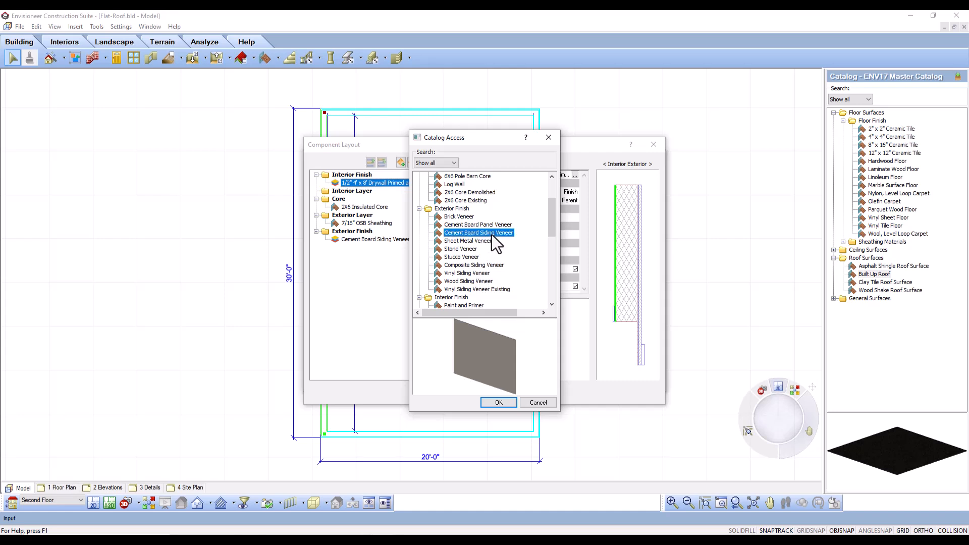
{"action": "left_click", "coordinate": [498, 402]}
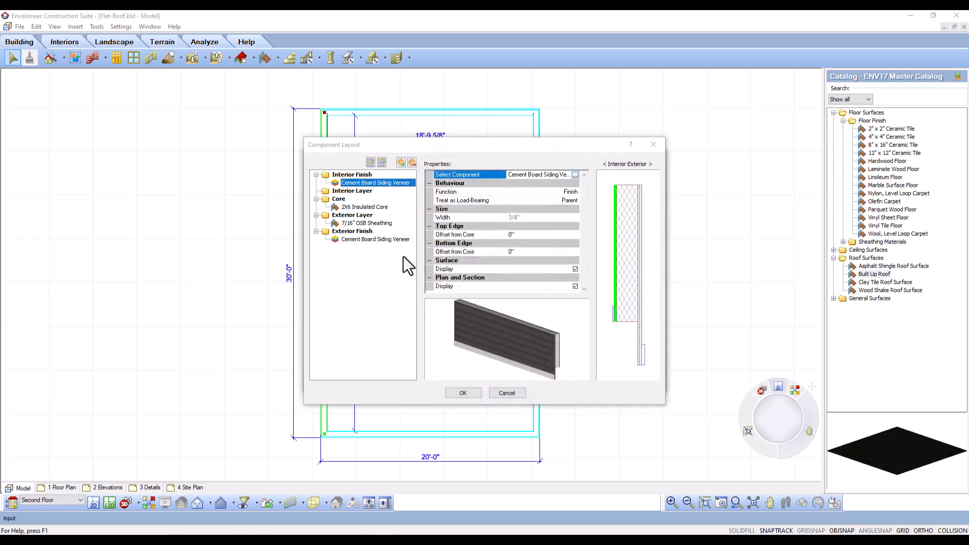
- Add 7/16" OSB Sheathing as the interior layer of the parapet walls and accept the component layout
{"action": "left_click", "coordinate": [360, 226]}
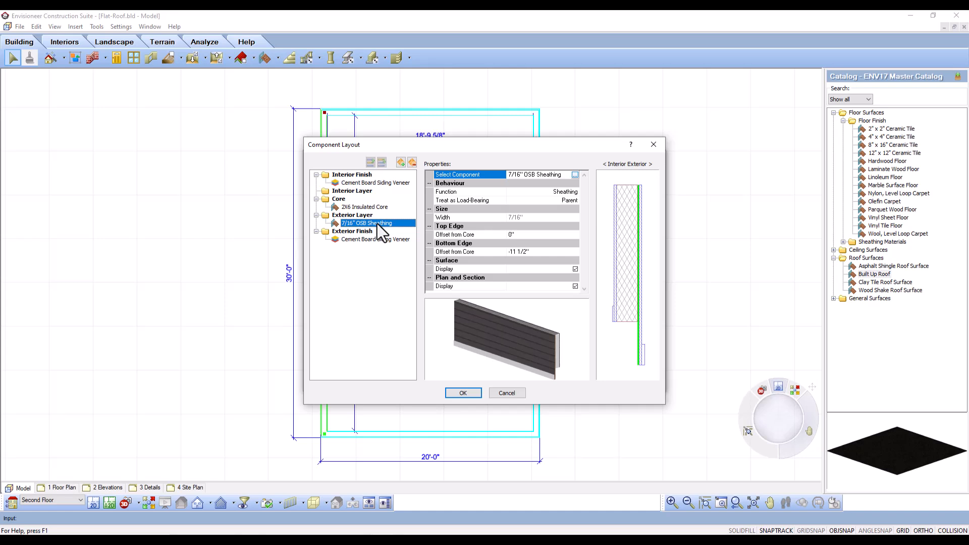
{"action": "left_click", "coordinate": [363, 192]}
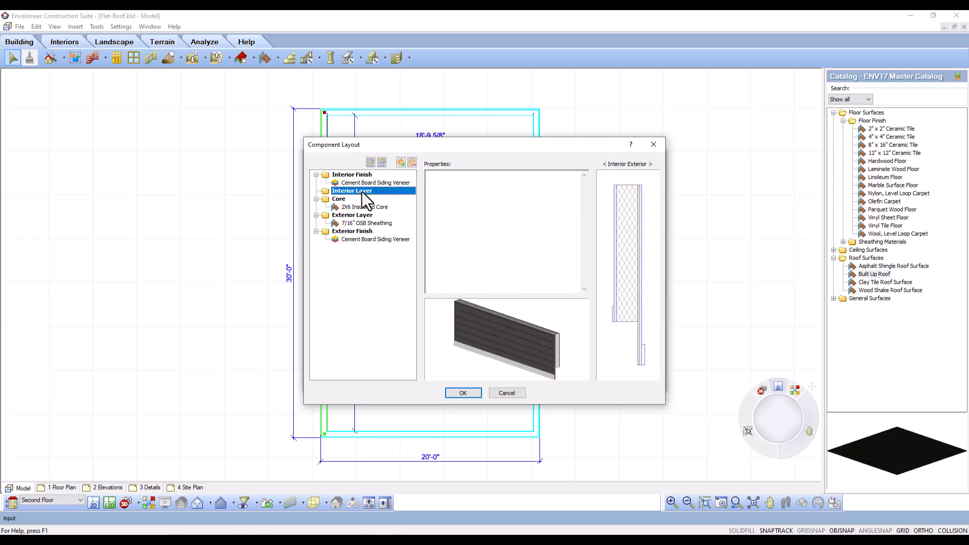
{"action": "left_click", "coordinate": [402, 165]}
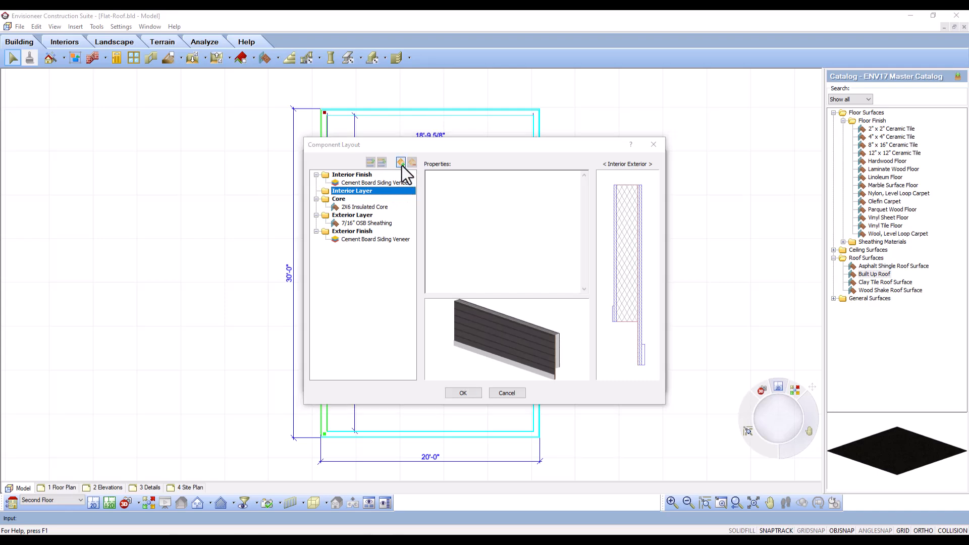
{"action": "scroll", "coordinate": [448, 223], "scroll_direction": "down", "scroll_amount": 4}
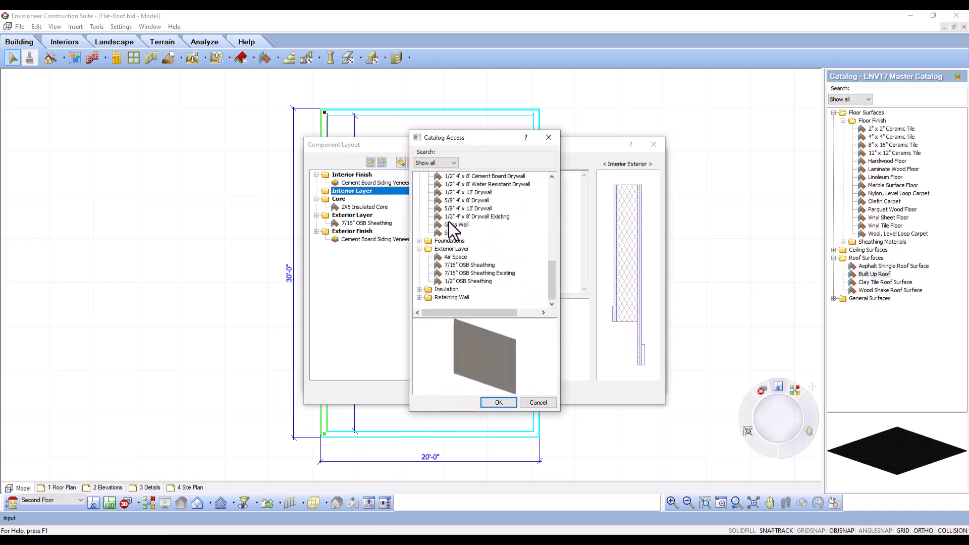
{"action": "left_click", "coordinate": [476, 267]}
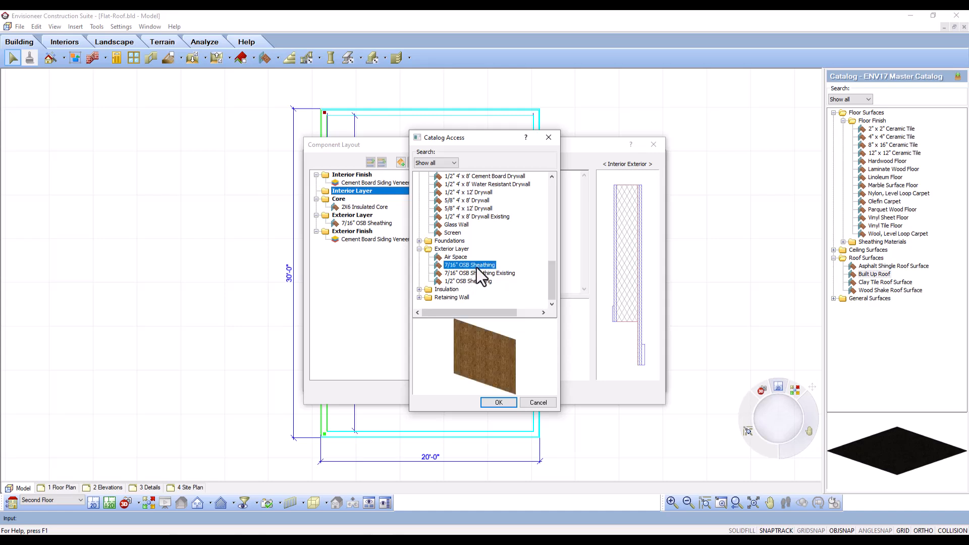
{"action": "left_click", "coordinate": [498, 402]}
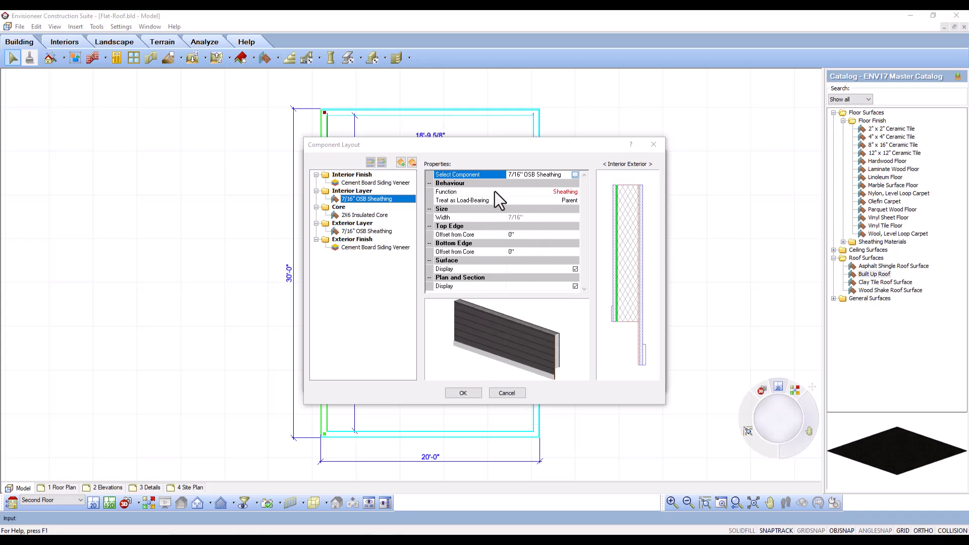
{"action": "mouse_move", "coordinate": [571, 368]}
{"action": "left_mouse_down"}
{"action": "mouse_move", "coordinate": [510, 353]}
{"action": "mouse_move", "coordinate": [559, 364]}
{"action": "left_mouse_up"}
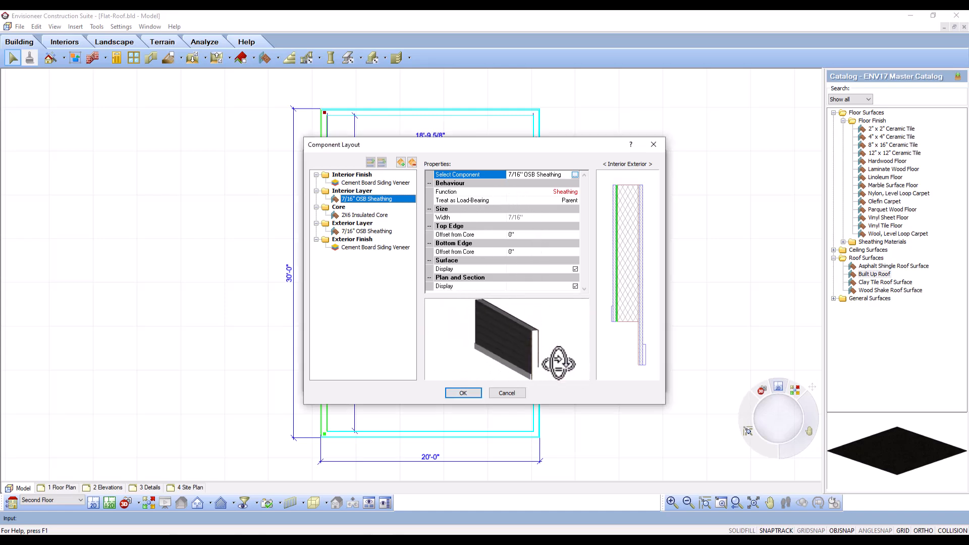
{"action": "left_click", "coordinate": [463, 393]}
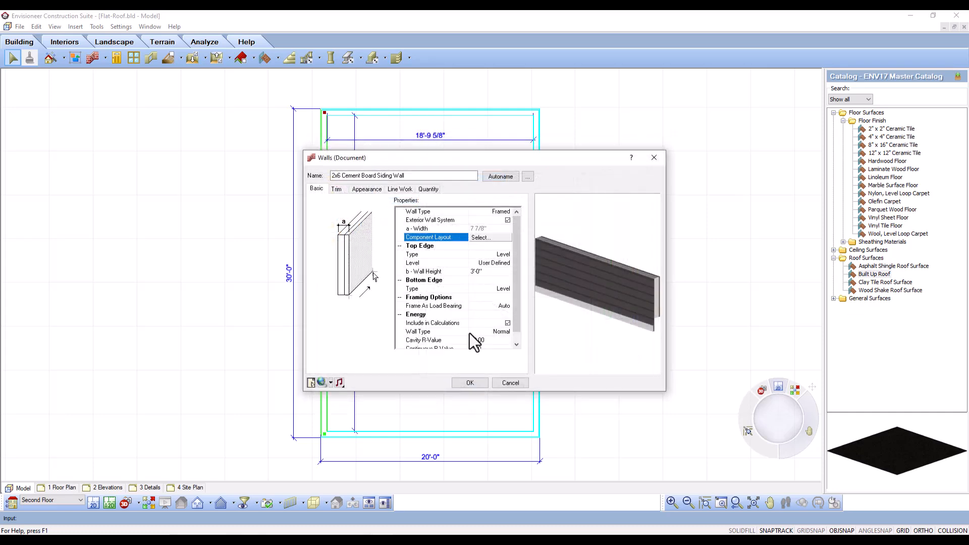
- Remove all interior and exterior trim packages from the parapet walls and apply the wall properties
{"action": "left_click", "coordinate": [337, 189]}
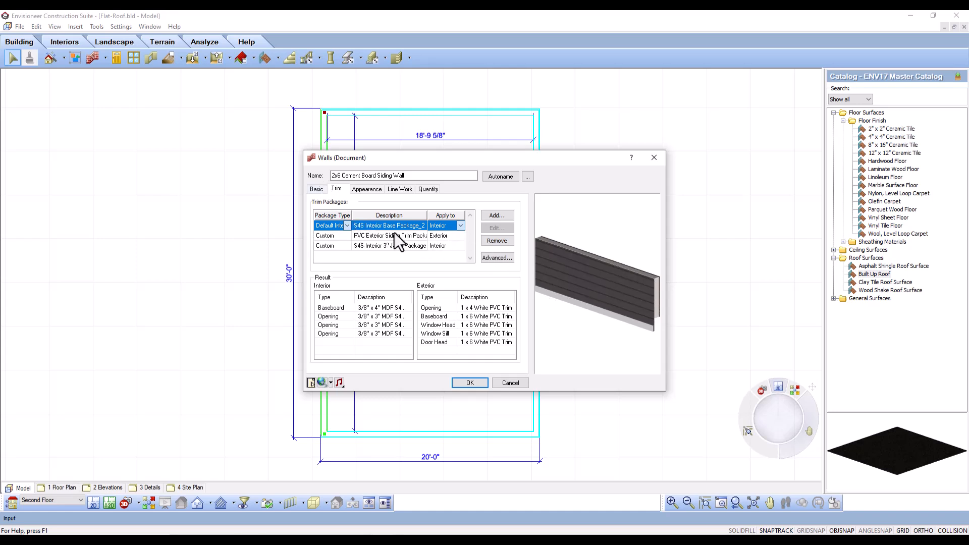
{"action": "left_click", "coordinate": [492, 240]}
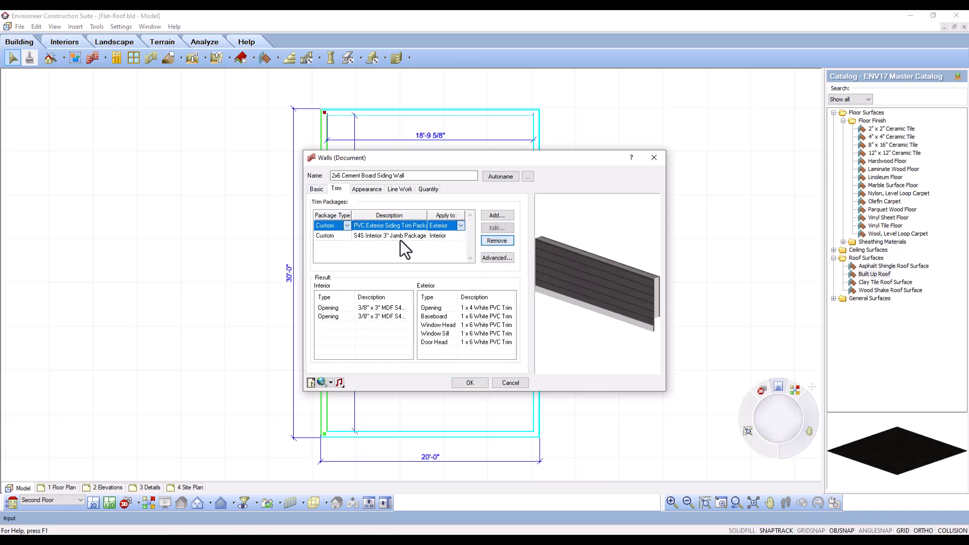
{"action": "left_click", "coordinate": [489, 241]}
{"action": "left_click", "coordinate": [497, 241]}
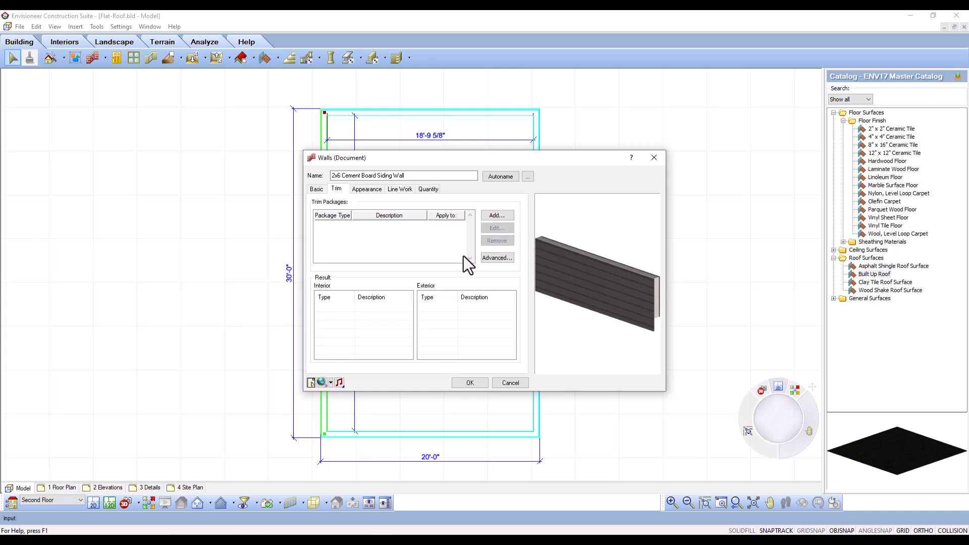
{"action": "left_click", "coordinate": [478, 385]}
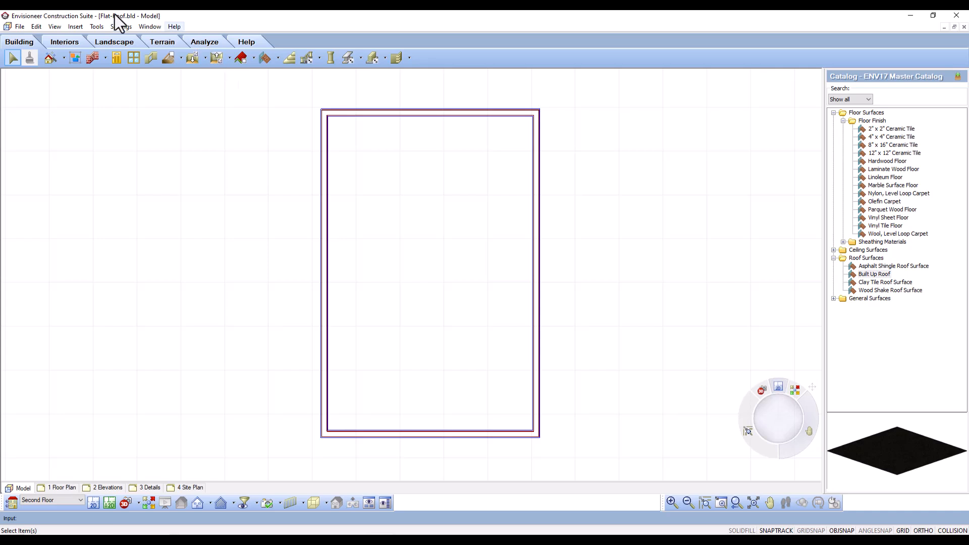
- Draw a vertical layout line connecting the midpoints of the upper and lower parapet walls
{"action": "left_click", "coordinate": [102, 25]}
{"action": "mouse_move", "coordinate": [113, 59]}
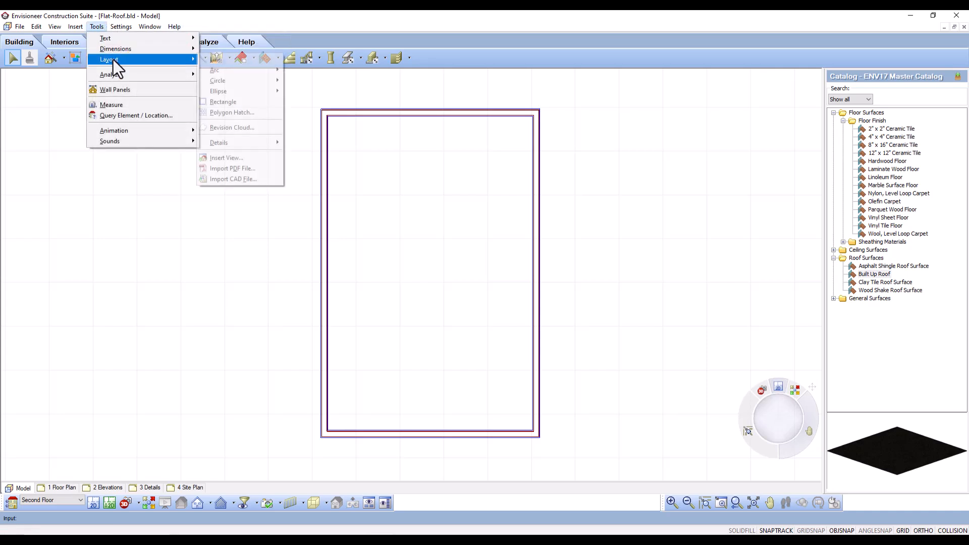
{"action": "left_click", "coordinate": [240, 61]}
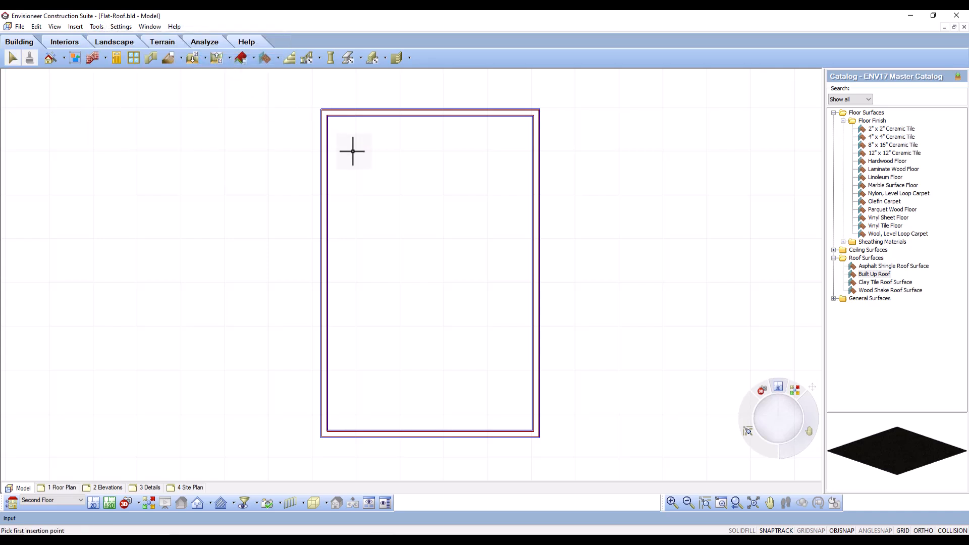
{"action": "left_click", "coordinate": [433, 112]}
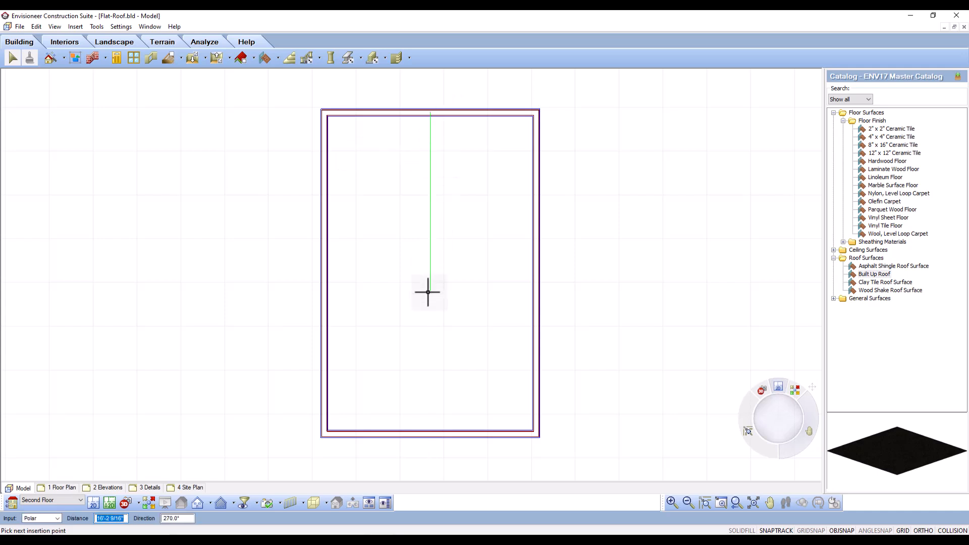
{"action": "left_click", "coordinate": [432, 434]}
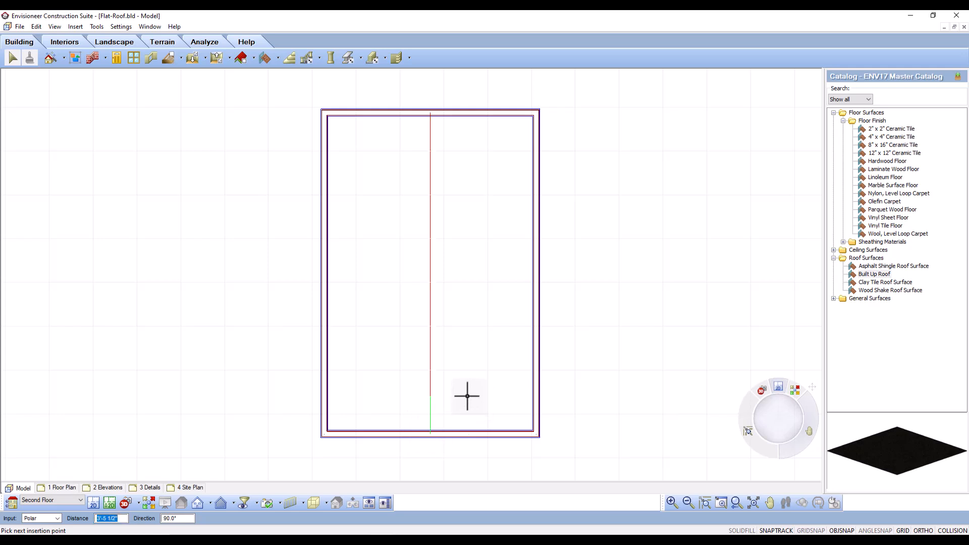
- Draw a horizontal layout line connecting the midpoints of the two long parapet walls and finish the line
{"action": "right_click", "coordinate": [374, 261]}
{"action": "left_click", "coordinate": [401, 278]}
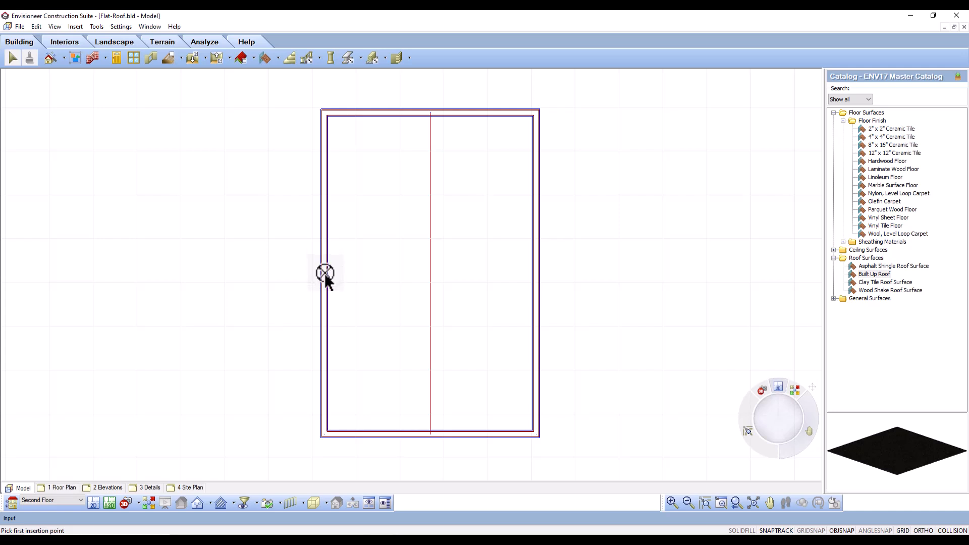
{"action": "left_click", "coordinate": [325, 274]}
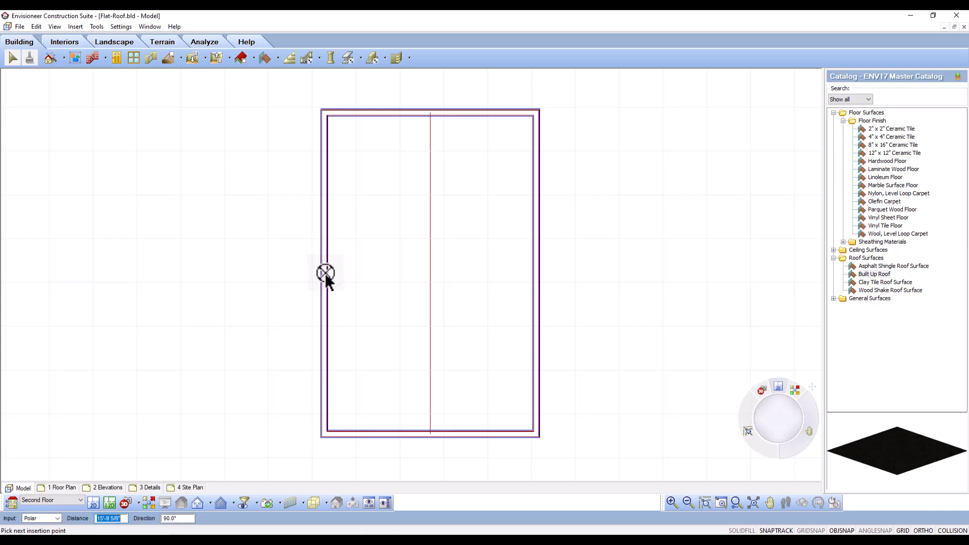
{"action": "left_click", "coordinate": [535, 271]}
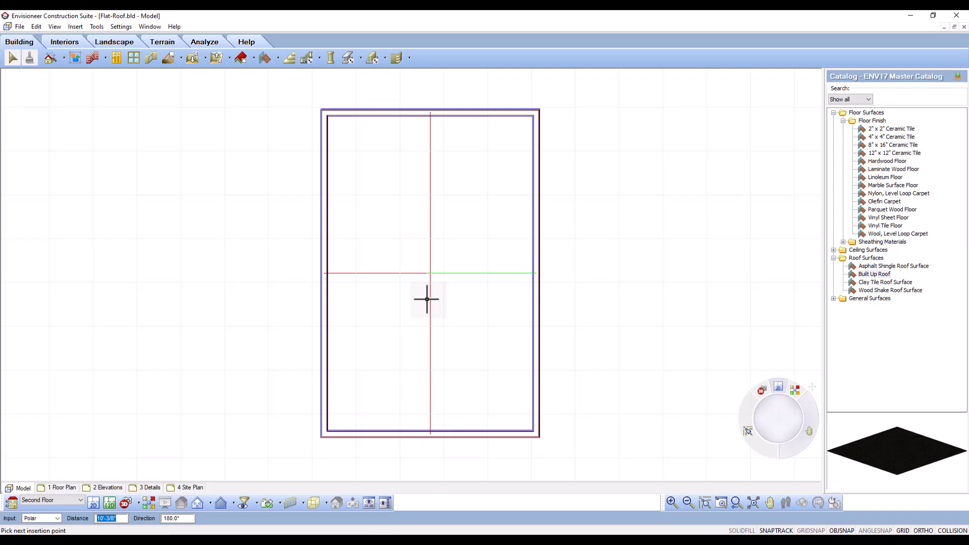
{"action": "right_click", "coordinate": [427, 299]}
{"action": "left_click", "coordinate": [452, 305]}
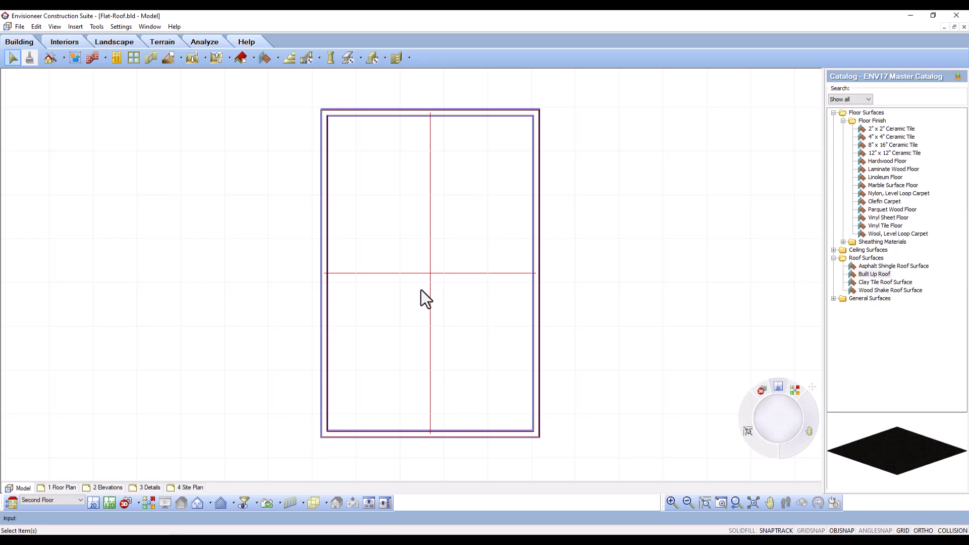
- Offset the horizontal center line by 1'-0" with one copy above it and one copy below it
{"action": "left_click", "coordinate": [413, 274]}
{"action": "right_click", "coordinate": [413, 275]}
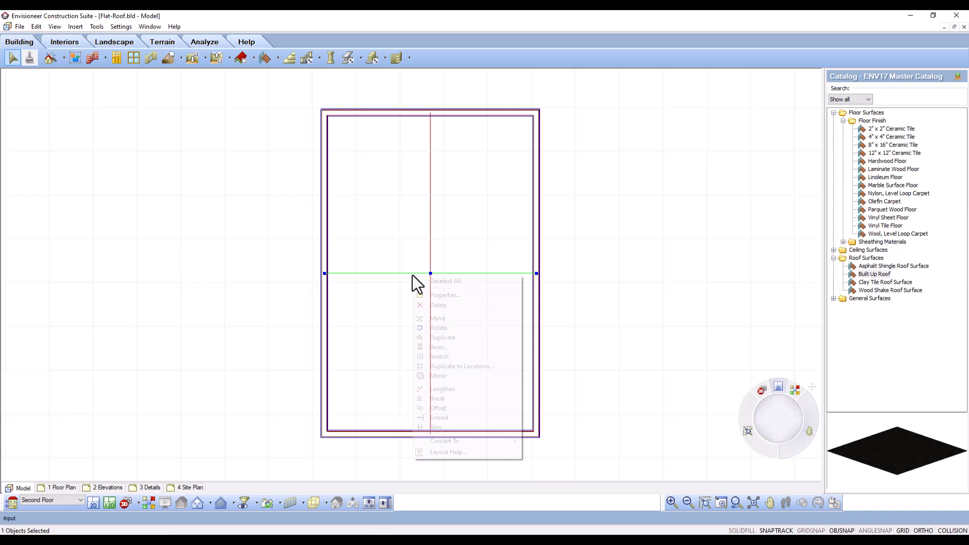
{"action": "left_click", "coordinate": [454, 407]}
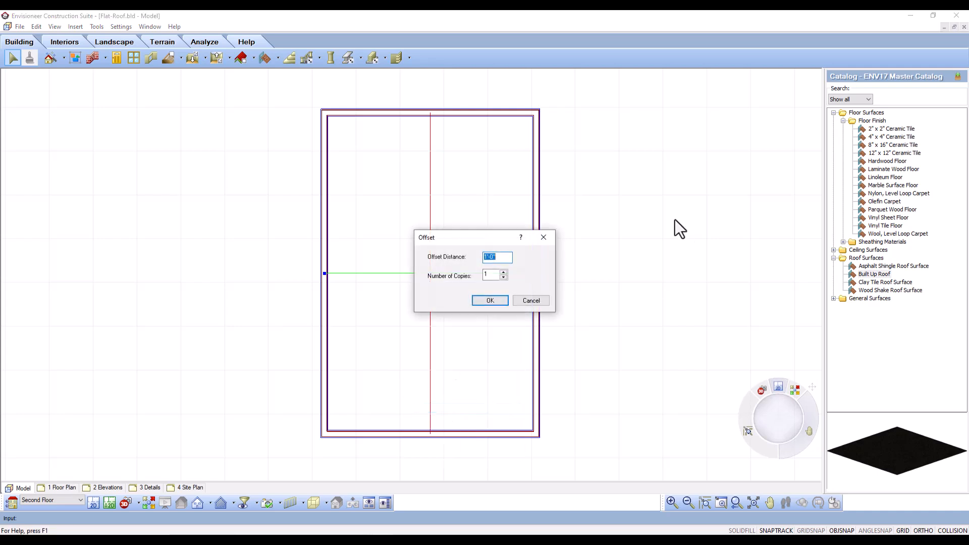
{"action": "type", "text": "1"}
{"action": "left_click", "coordinate": [486, 301]}
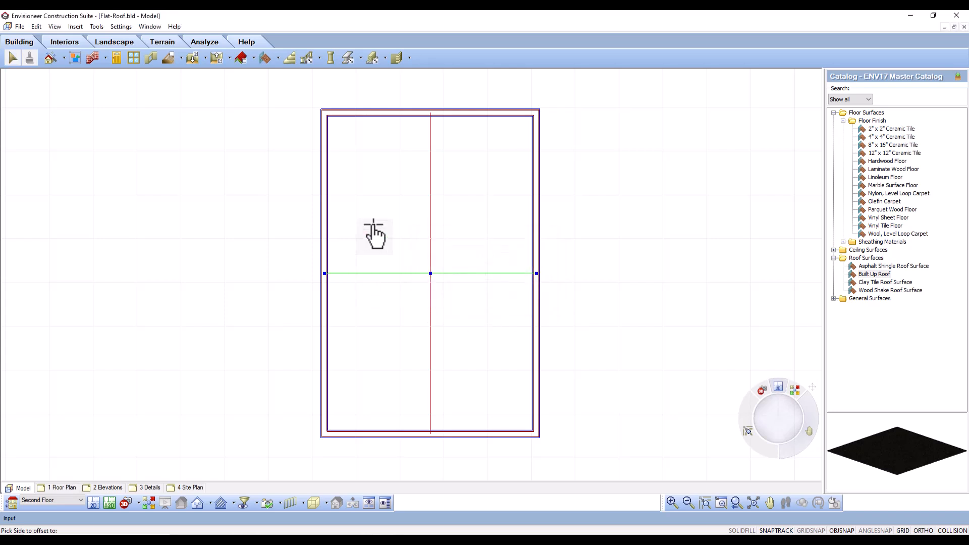
{"action": "left_click", "coordinate": [403, 246]}
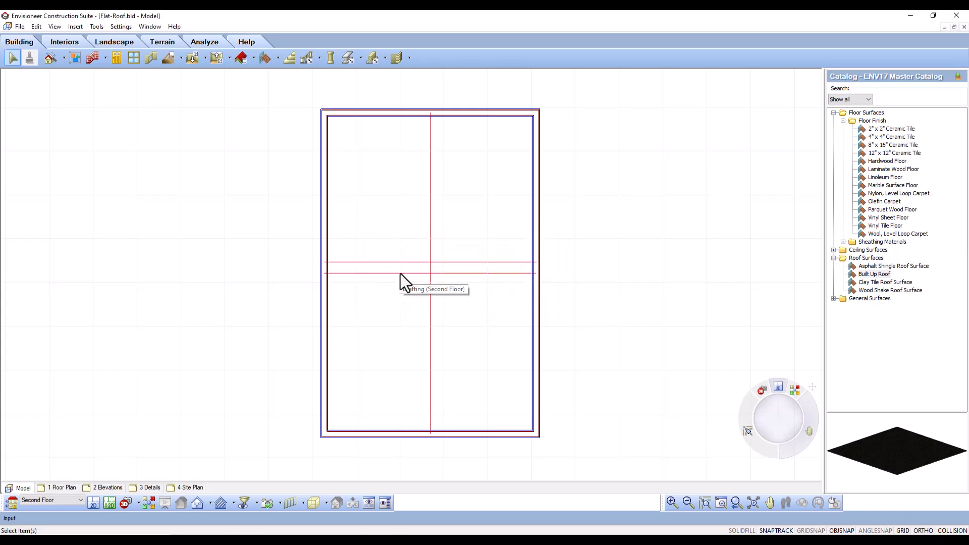
{"action": "right_click", "coordinate": [401, 275]}
{"action": "left_click", "coordinate": [426, 408]}
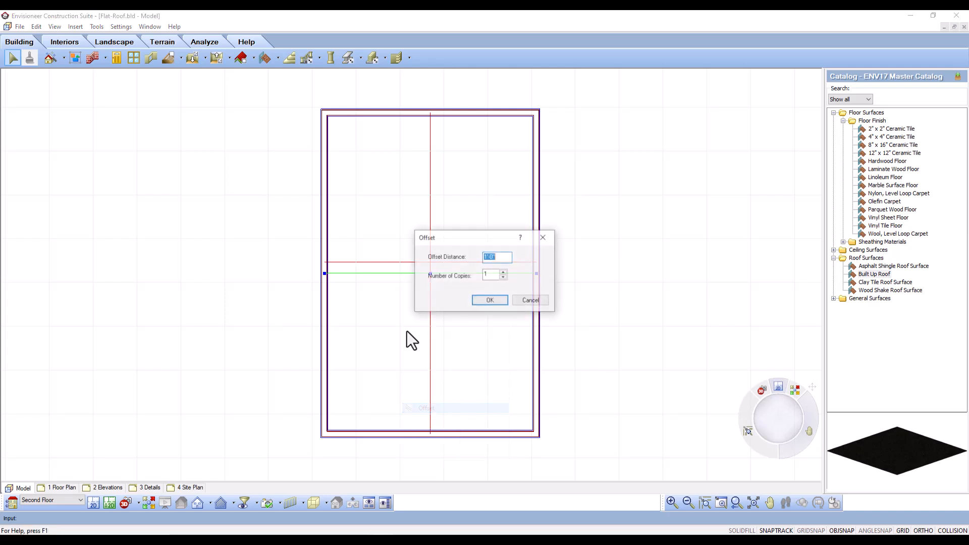
{"action": "left_click", "coordinate": [489, 301]}
{"action": "left_click", "coordinate": [410, 315]}
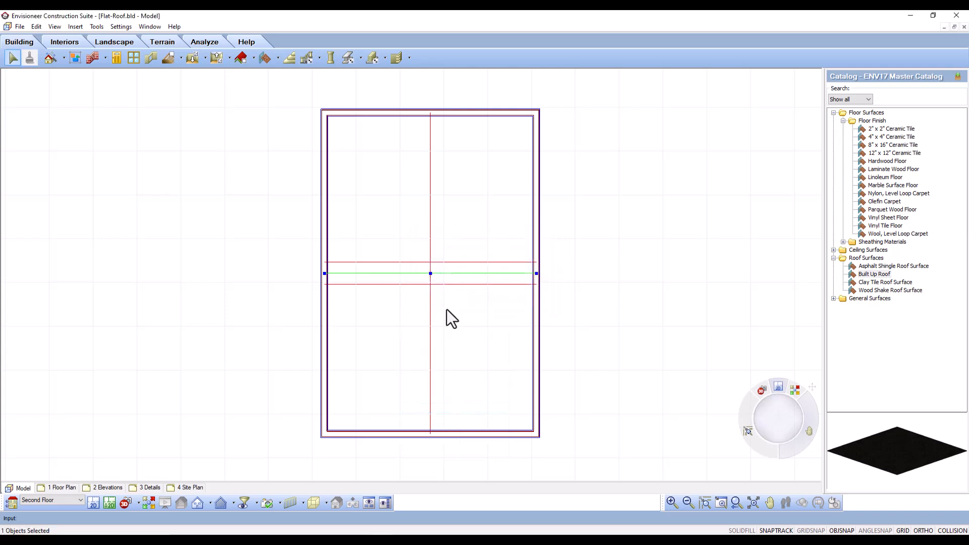
- Offset the vertical center line by 1'-0" with one copy on its left and one copy on its right
{"action": "right_click", "coordinate": [447, 310]}
{"action": "left_click", "coordinate": [429, 310]}
{"action": "left_click", "coordinate": [430, 310]}
{"action": "right_click", "coordinate": [430, 310]}
{"action": "left_click", "coordinate": [455, 442]}
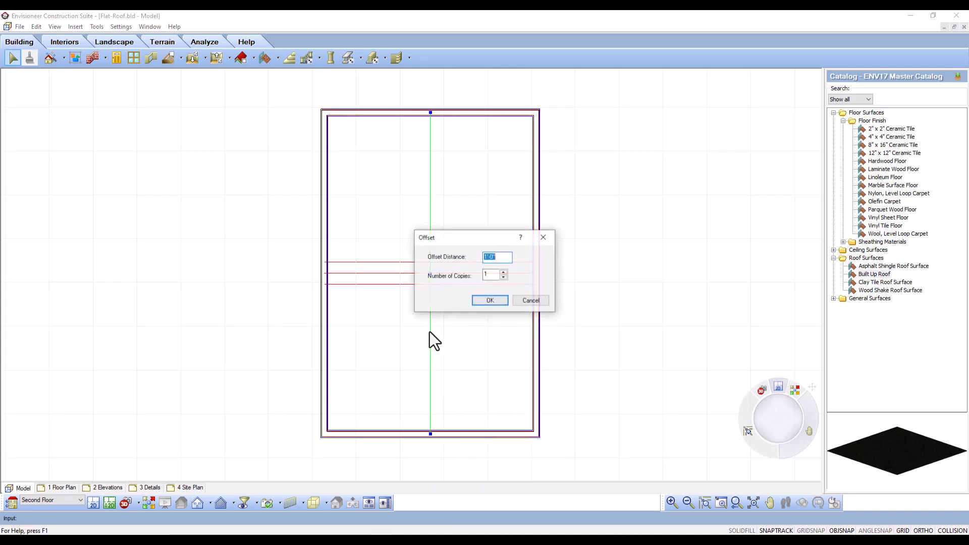
{"action": "left_click", "coordinate": [492, 302]}
{"action": "left_click", "coordinate": [409, 312]}
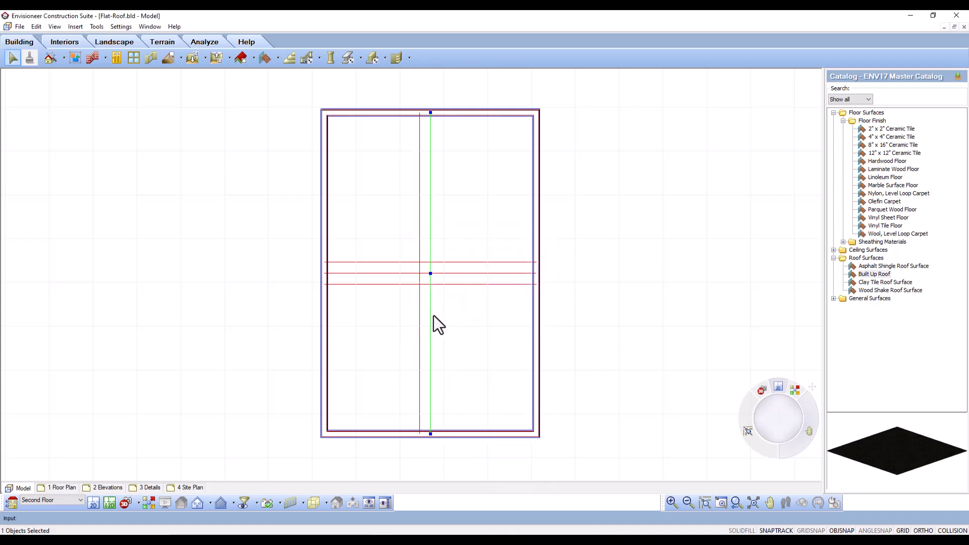
{"action": "right_click", "coordinate": [431, 313]}
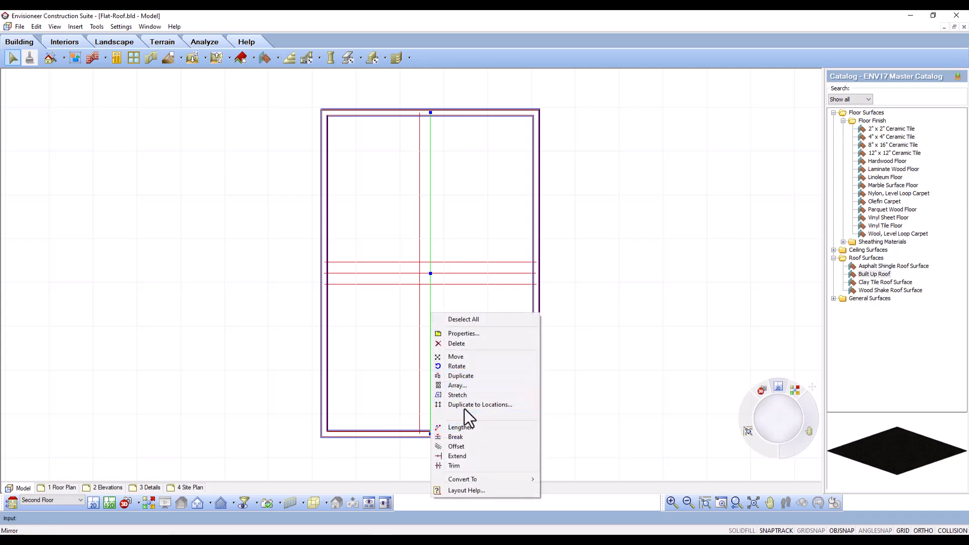
{"action": "left_click", "coordinate": [459, 447]}
{"action": "left_click", "coordinate": [493, 301]}
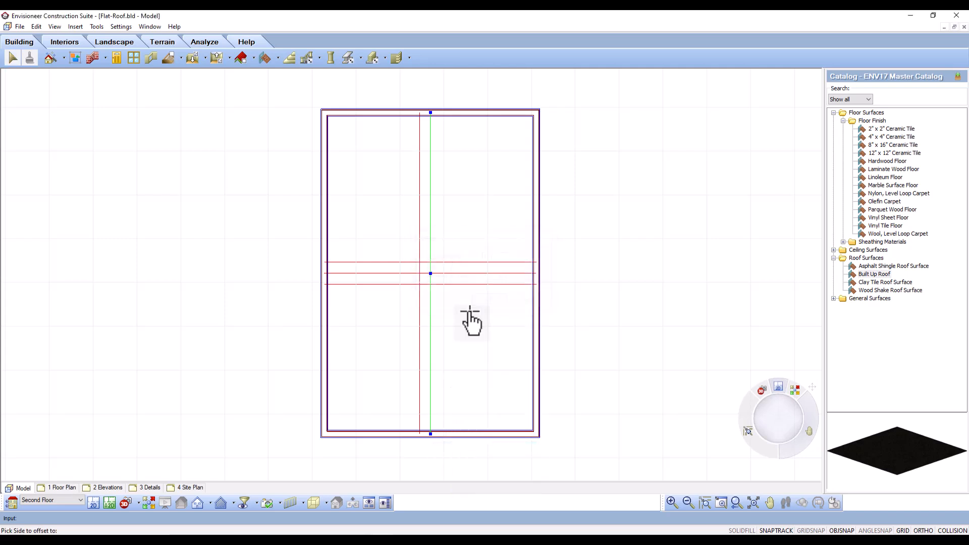
{"action": "left_click", "coordinate": [471, 313]}
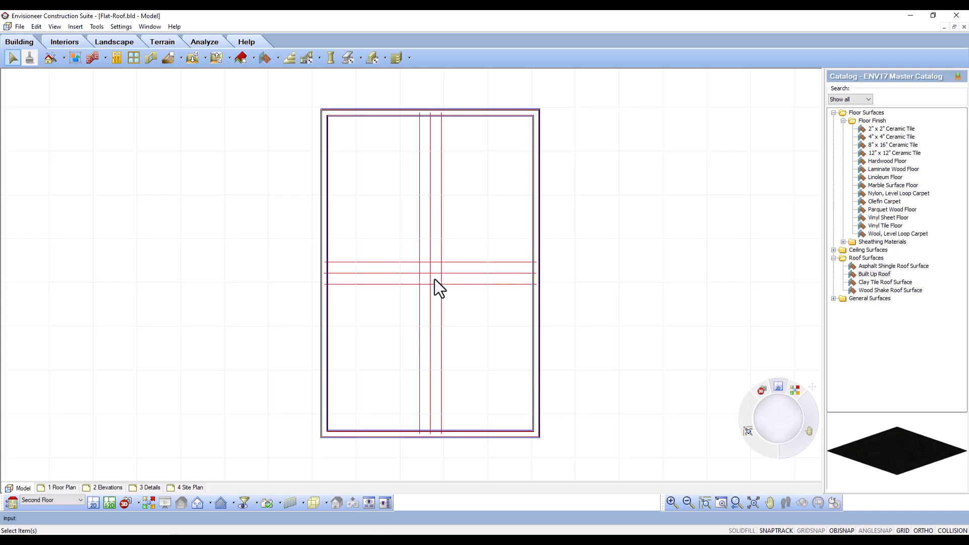
- Start a Built Up Roof surface with its base edge on the left offset line, between the two horizontal offset lines
{"action": "left_click", "coordinate": [75, 27]}
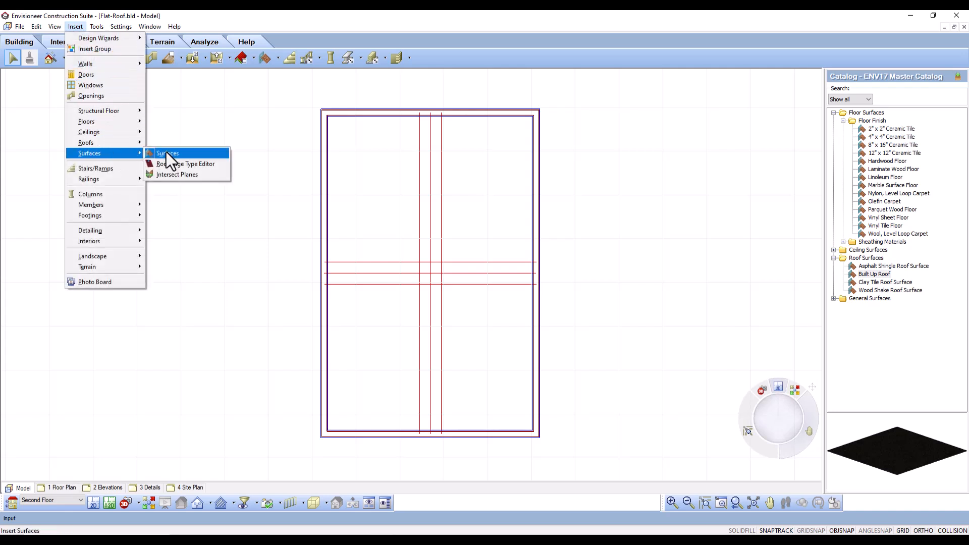
{"action": "left_click", "coordinate": [18, 39]}
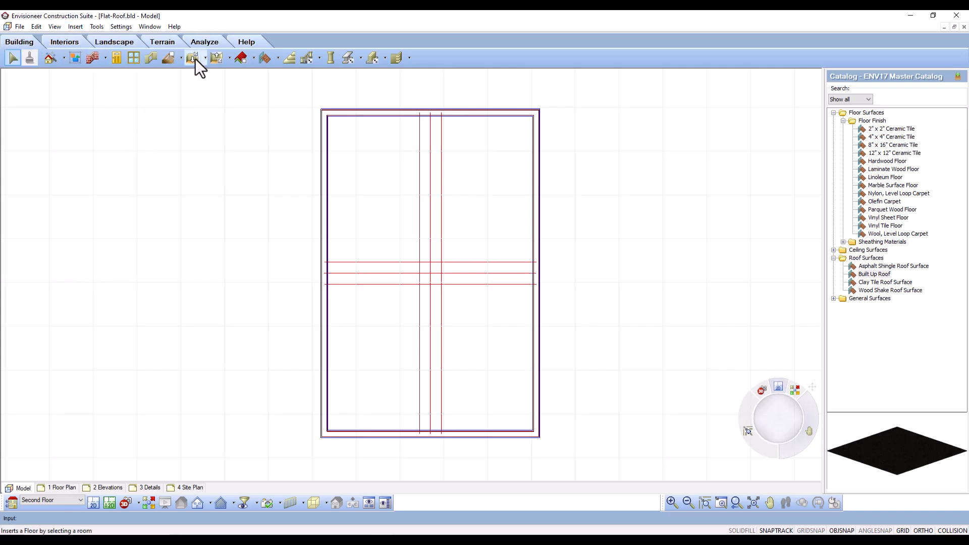
{"action": "left_click", "coordinate": [279, 58]}
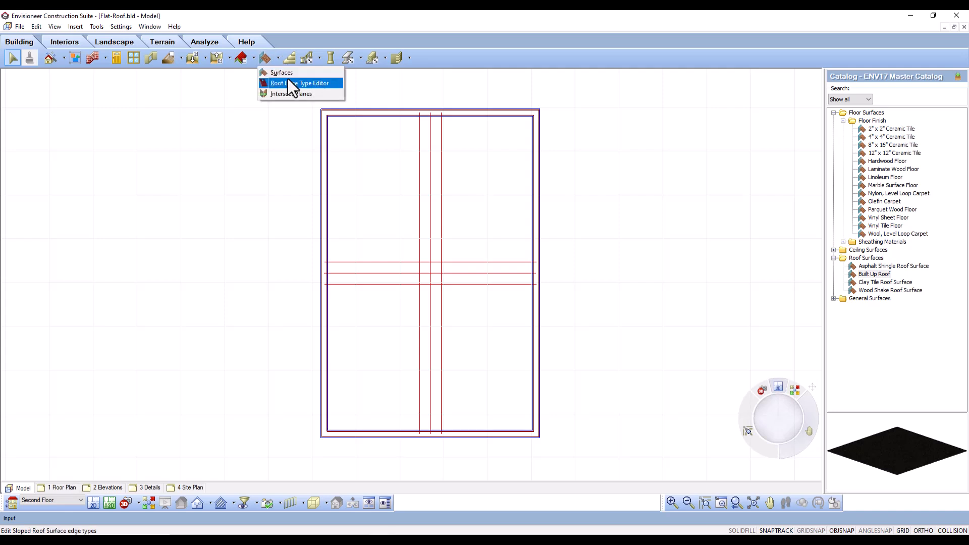
{"action": "left_click", "coordinate": [291, 74]}
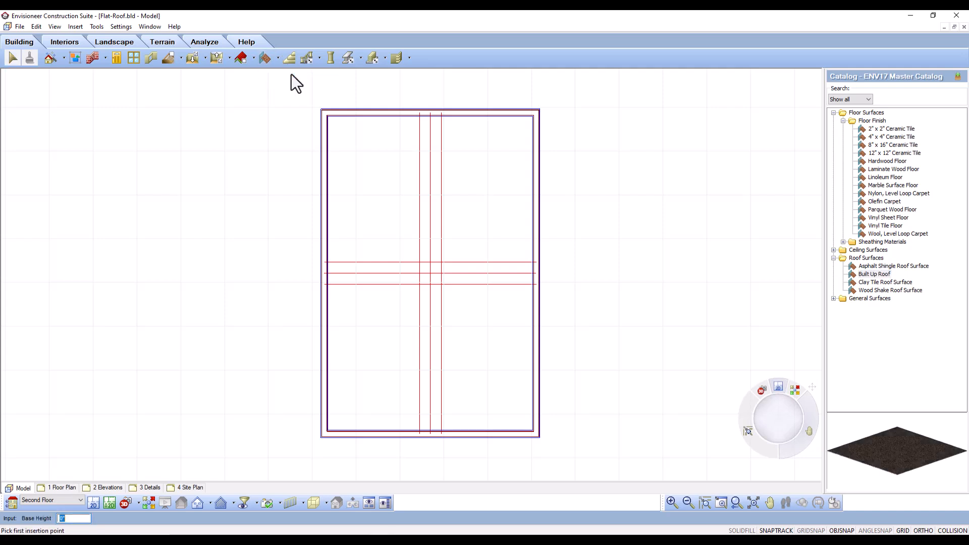
{"action": "left_click", "coordinate": [880, 273]}
{"action": "left_click", "coordinate": [421, 286]}
{"action": "left_click", "coordinate": [422, 263]}
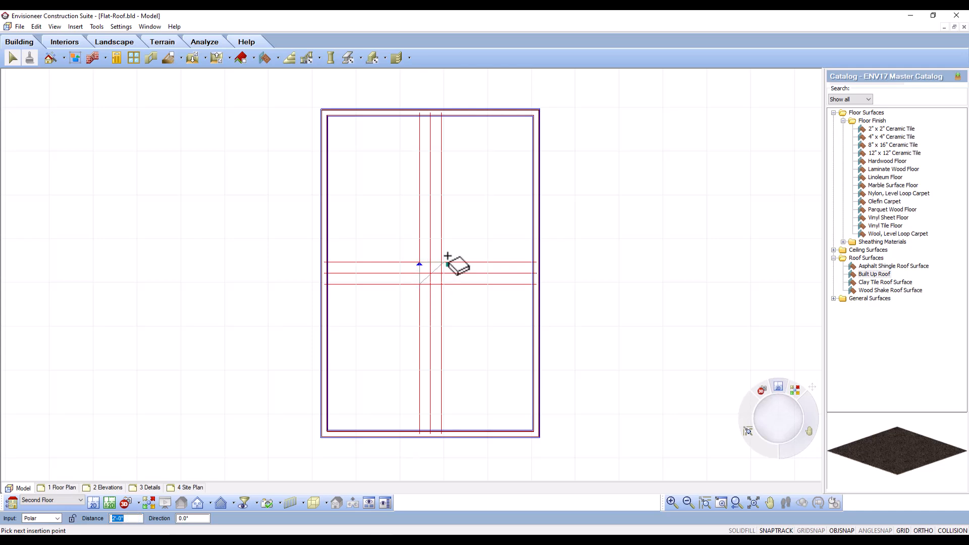
- Extend the surface outline to the upper-left and lower-left inside corners of the parapet walls and finish the outline
{"action": "scroll", "coordinate": [324, 123], "scroll_direction": "up", "scroll_amount": 4}
{"action": "left_click", "coordinate": [320, 120]}
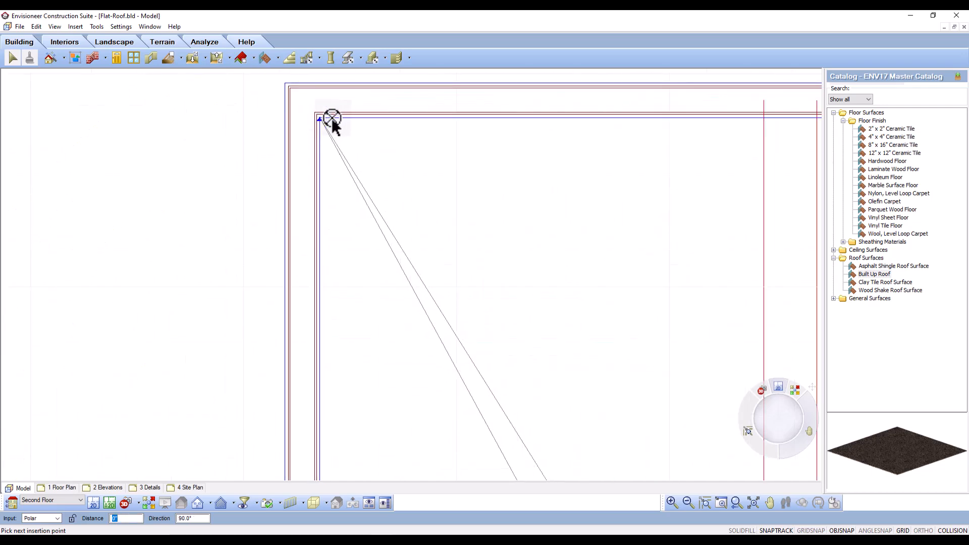
{"action": "scroll", "coordinate": [333, 120], "scroll_direction": "down", "scroll_amount": 7}
{"action": "scroll", "coordinate": [364, 371], "scroll_direction": "up", "scroll_amount": 2}
{"action": "scroll", "coordinate": [362, 369], "scroll_direction": "up", "scroll_amount": 2}
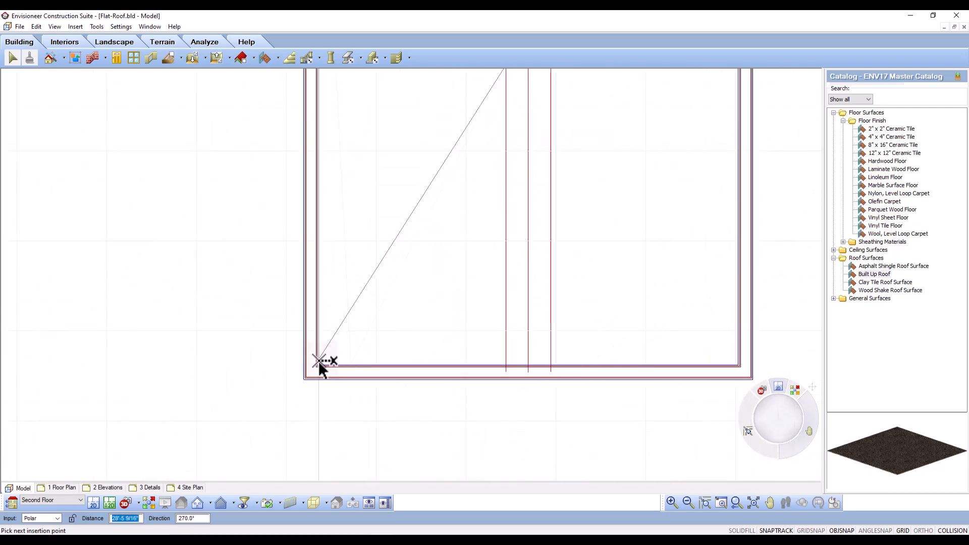
{"action": "left_click", "coordinate": [321, 371]}
{"action": "scroll", "coordinate": [375, 322], "scroll_direction": "down", "scroll_amount": 3}
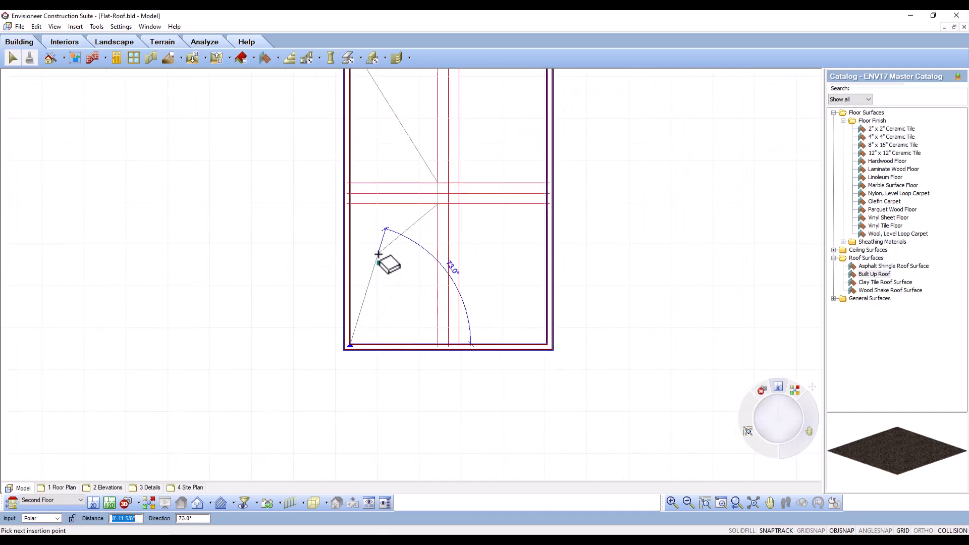
{"action": "right_click", "coordinate": [384, 255]}
{"action": "left_click", "coordinate": [421, 265]}
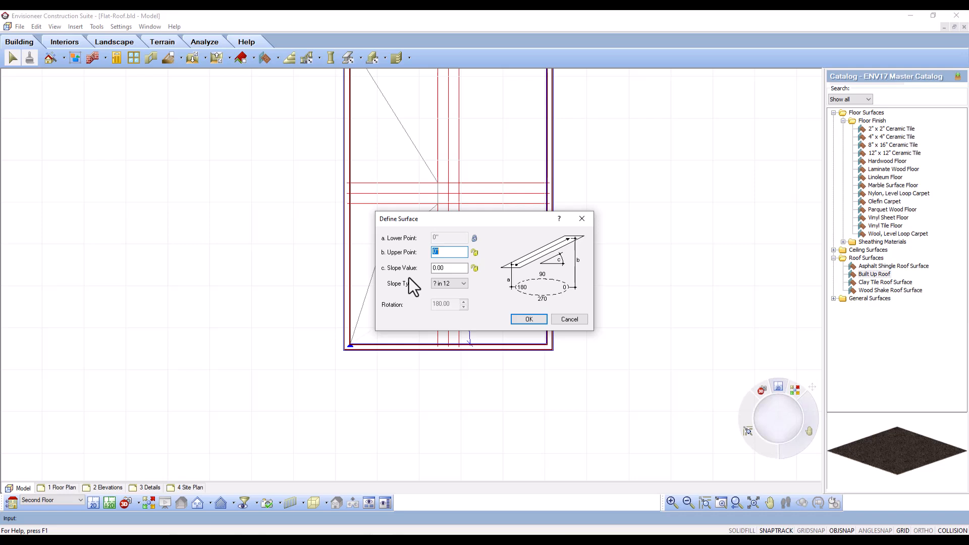
- Define the roof surface's slope value and upper point height so it rises toward the left parapet wall
{"action": "left_click_drag", "start_coordinate": [453, 270], "coordinate": [431, 273]}
{"action": "left_click", "coordinate": [456, 253]}
{"action": "left_click_drag", "start_coordinate": [451, 253], "coordinate": [423, 267]}
{"action": "left_click", "coordinate": [529, 319]}
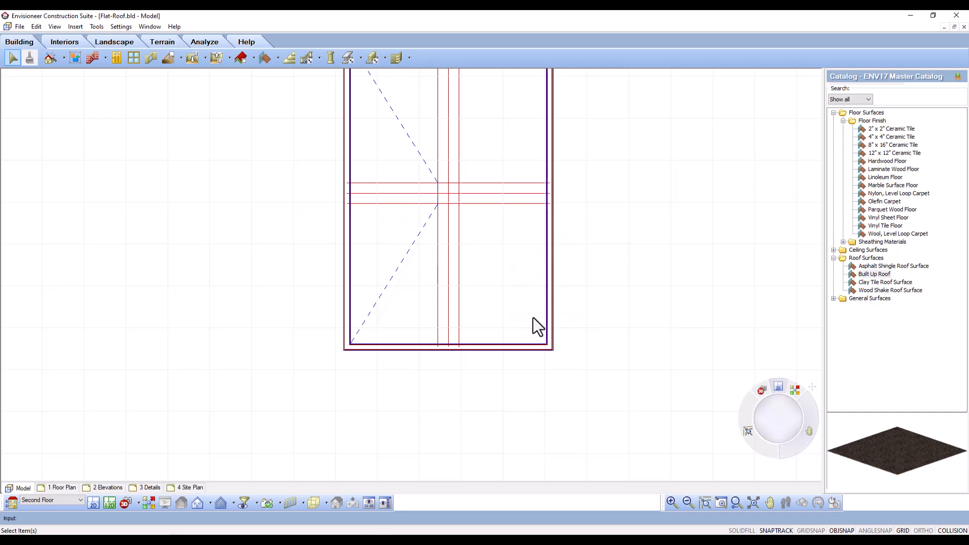
- Mirror the left roof surface about the vertical center line and keep the original surface
{"action": "left_click", "coordinate": [422, 234]}
{"action": "scroll", "coordinate": [349, 315], "scroll_direction": "down", "scroll_amount": 1}
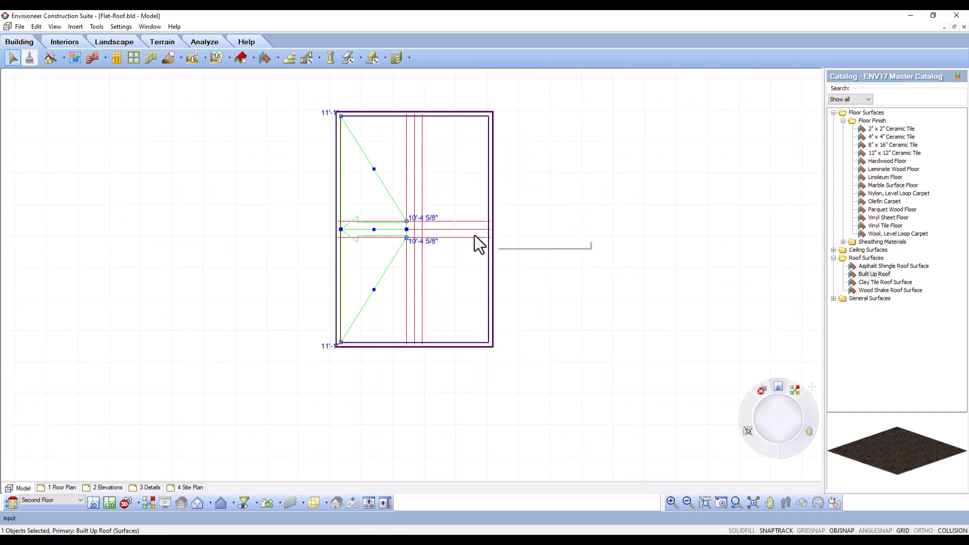
{"action": "scroll", "coordinate": [471, 227], "scroll_direction": "up", "scroll_amount": 1}
{"action": "right_click", "coordinate": [377, 189]}
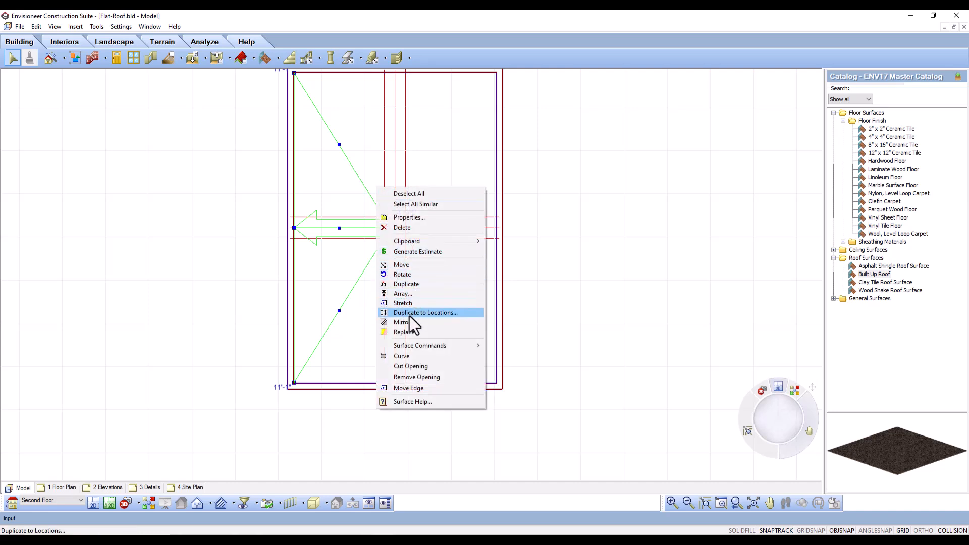
{"action": "left_click", "coordinate": [410, 324]}
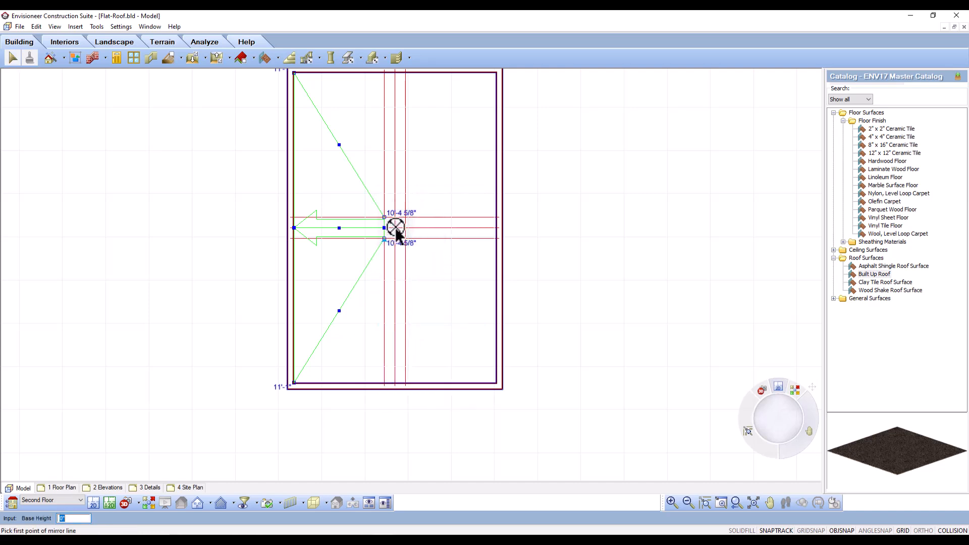
{"action": "left_click", "coordinate": [395, 228]}
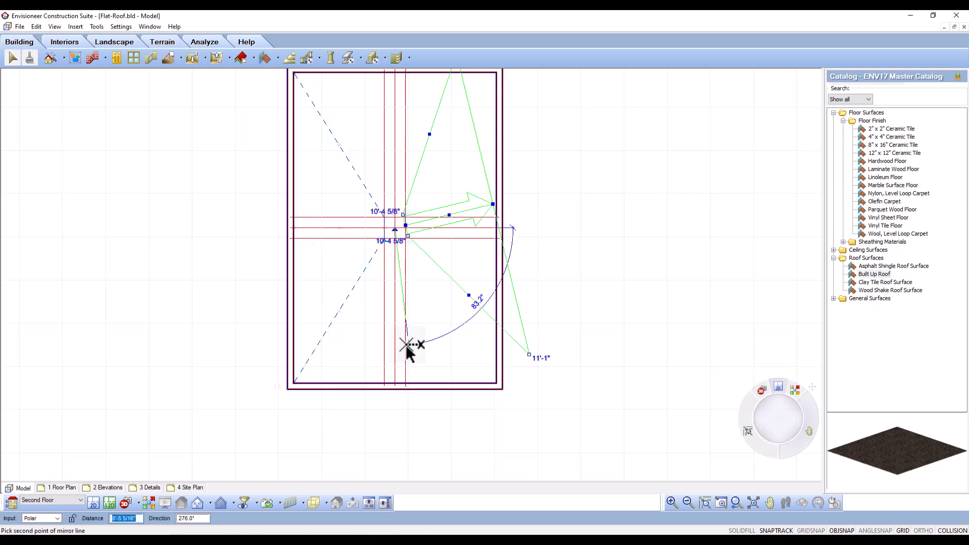
{"action": "left_click", "coordinate": [397, 387]}
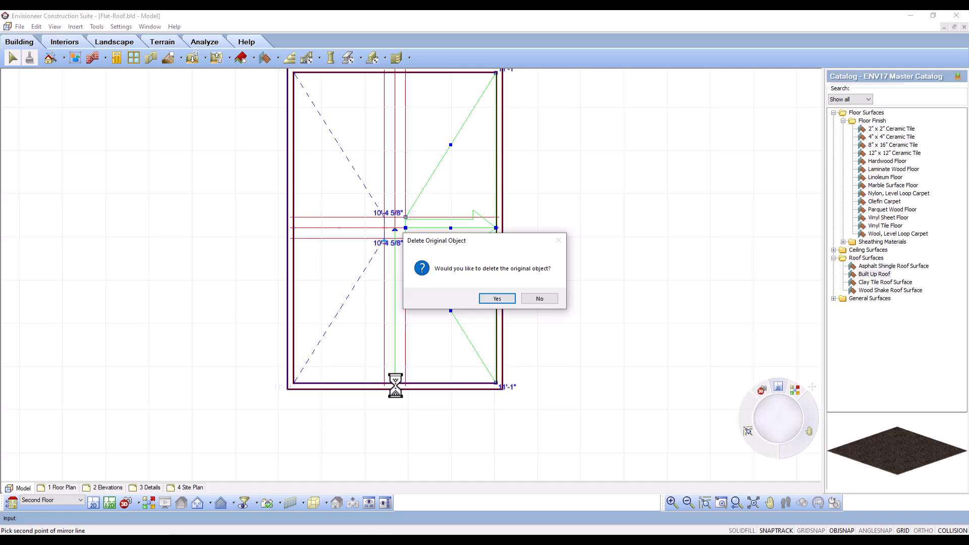
{"action": "left_click", "coordinate": [550, 303]}
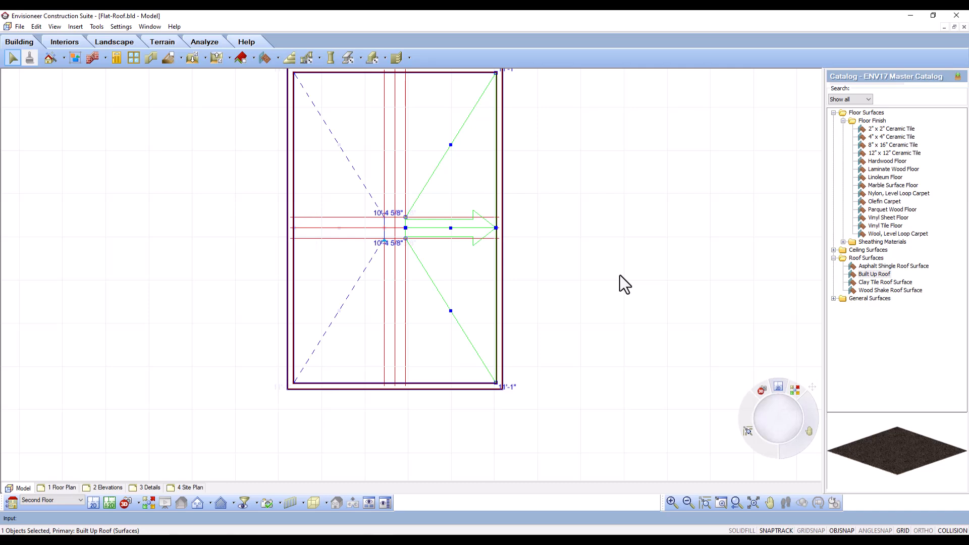
- Duplicate the right roof surface and place the copy in the empty area to the right of the building
{"action": "scroll", "coordinate": [334, 316], "scroll_direction": "down", "scroll_amount": 1}
{"action": "scroll", "coordinate": [504, 233], "scroll_direction": "up", "scroll_amount": 1}
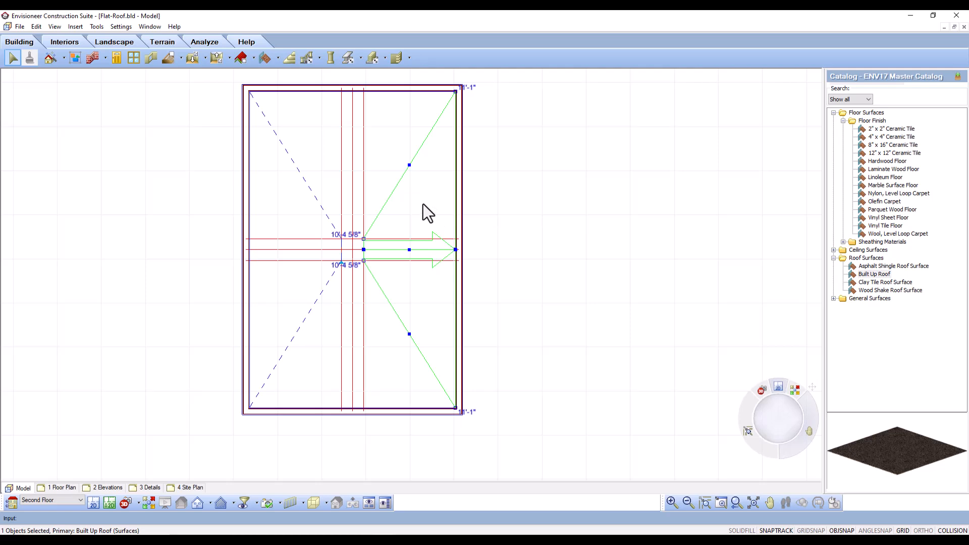
{"action": "right_click", "coordinate": [423, 204]}
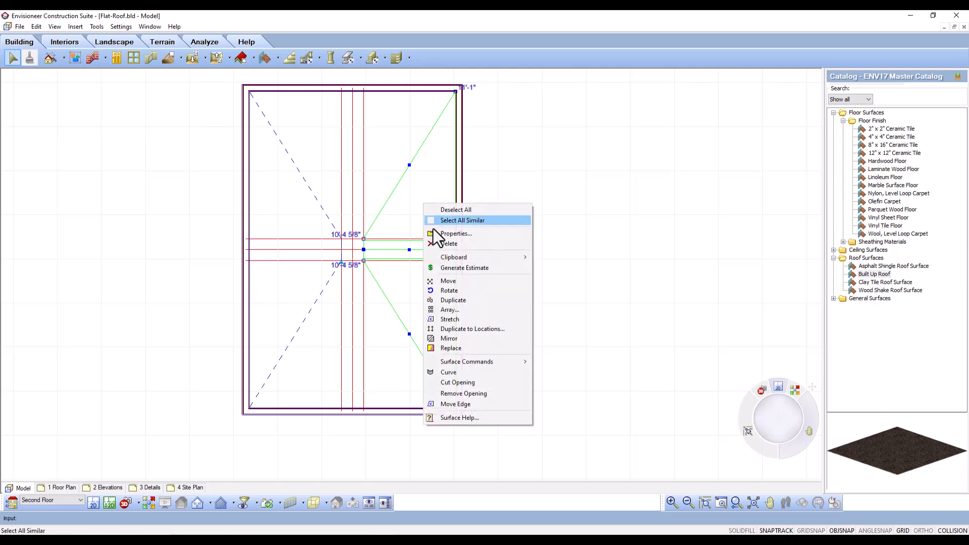
{"action": "left_click", "coordinate": [457, 300]}
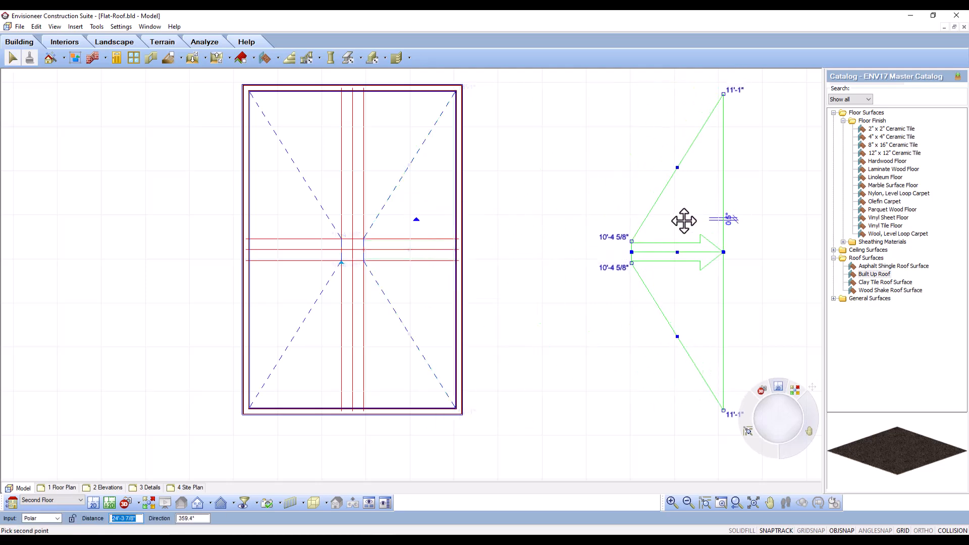
{"action": "left_click", "coordinate": [675, 231]}
- Rotate the copied surface 90 degrees about its base edge's midpoint so its slope arrow points to the top of the plan
{"action": "scroll", "coordinate": [656, 229], "scroll_direction": "down", "scroll_amount": 1}
{"action": "right_click", "coordinate": [668, 224]}
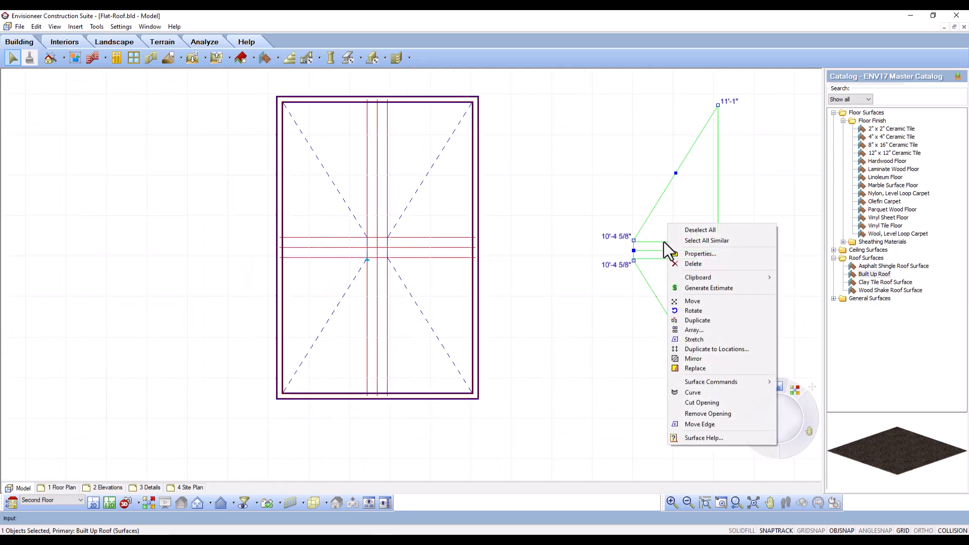
{"action": "left_click", "coordinate": [694, 311]}
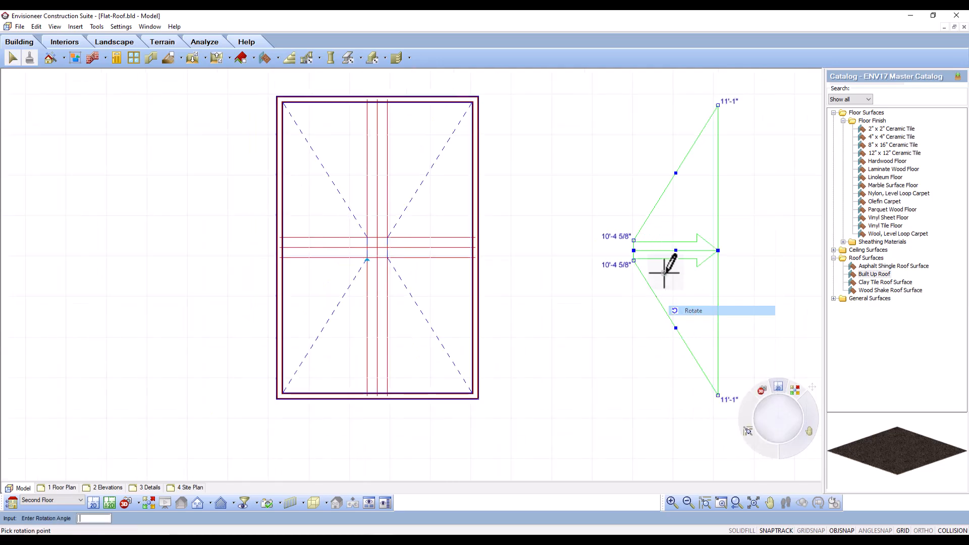
{"action": "left_click", "coordinate": [634, 251]}
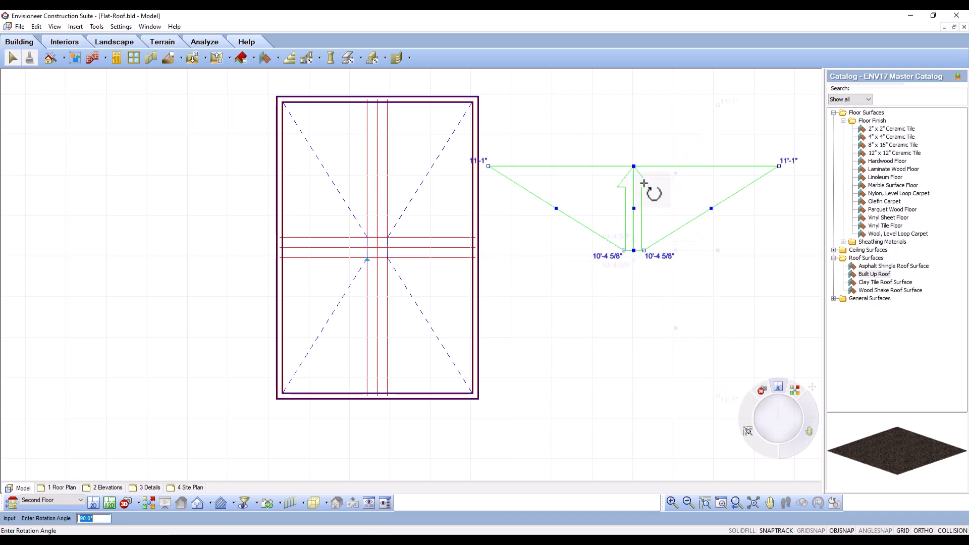
{"action": "left_click", "coordinate": [644, 183]}
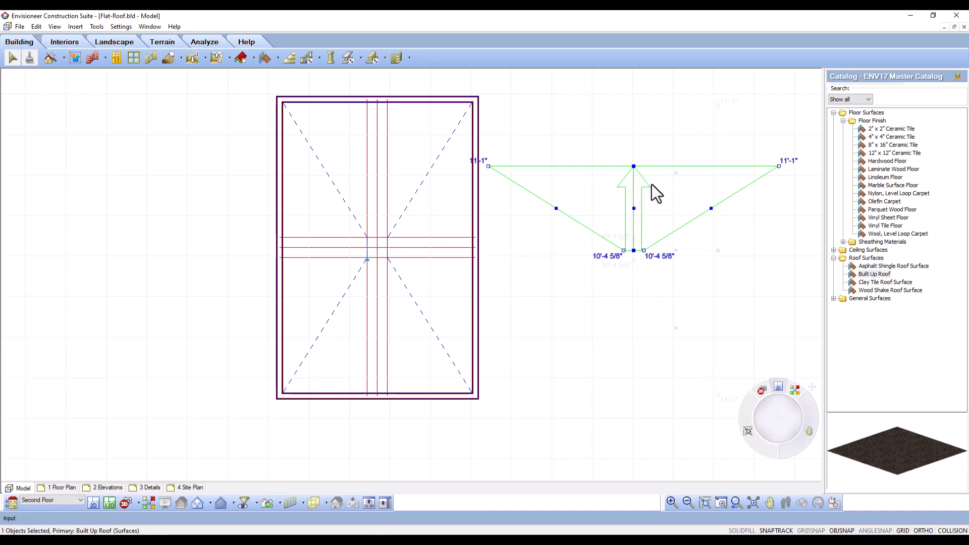
- Move the rotated surface so its base midpoint sits where the vertical center line meets the upper horizontal offset line
{"action": "right_click", "coordinate": [635, 280]}
{"action": "left_click", "coordinate": [676, 357]}
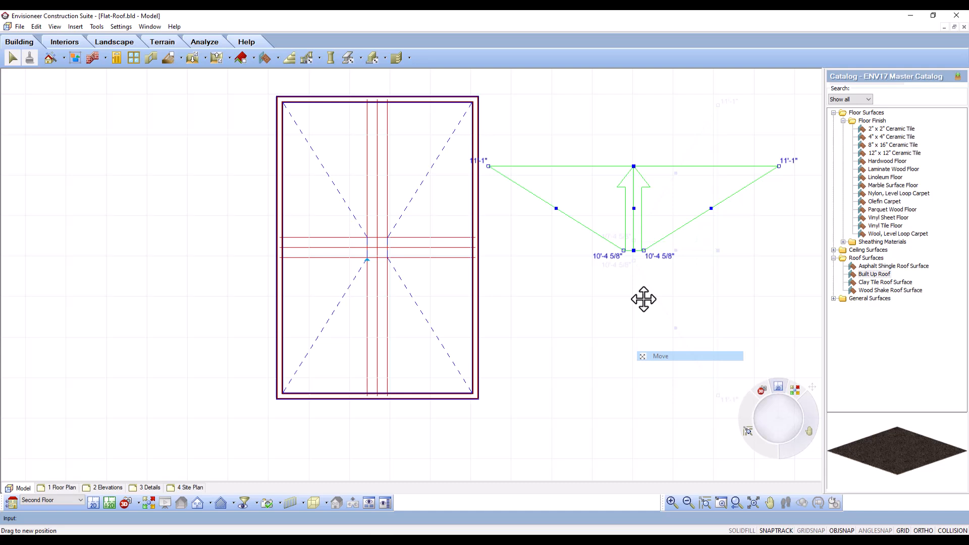
{"action": "left_click", "coordinate": [634, 251]}
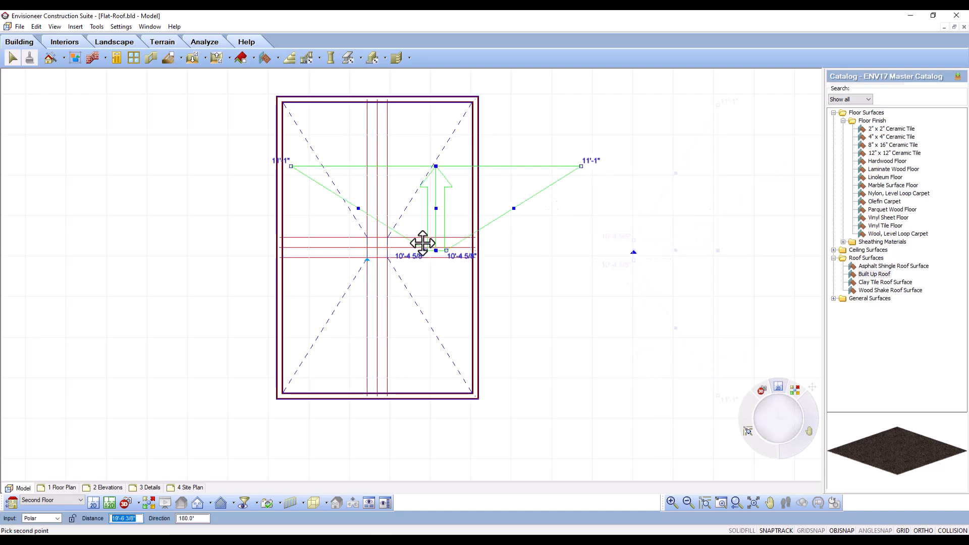
{"action": "left_click", "coordinate": [378, 249]}
{"action": "scroll", "coordinate": [376, 260], "scroll_direction": "up", "scroll_amount": 5}
{"action": "right_click", "coordinate": [377, 256]}
{"action": "left_click", "coordinate": [415, 332]}
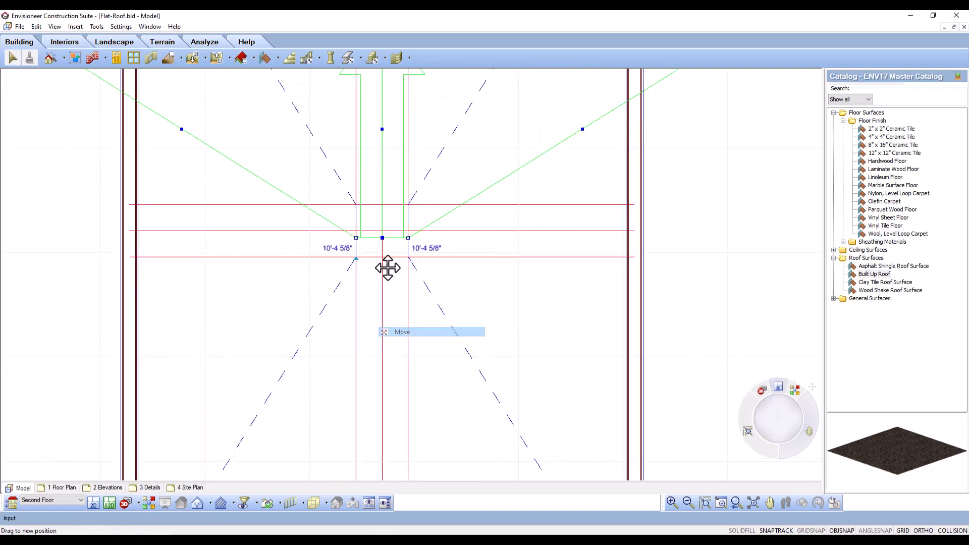
{"action": "left_click", "coordinate": [382, 238]}
{"action": "left_click", "coordinate": [381, 206]}
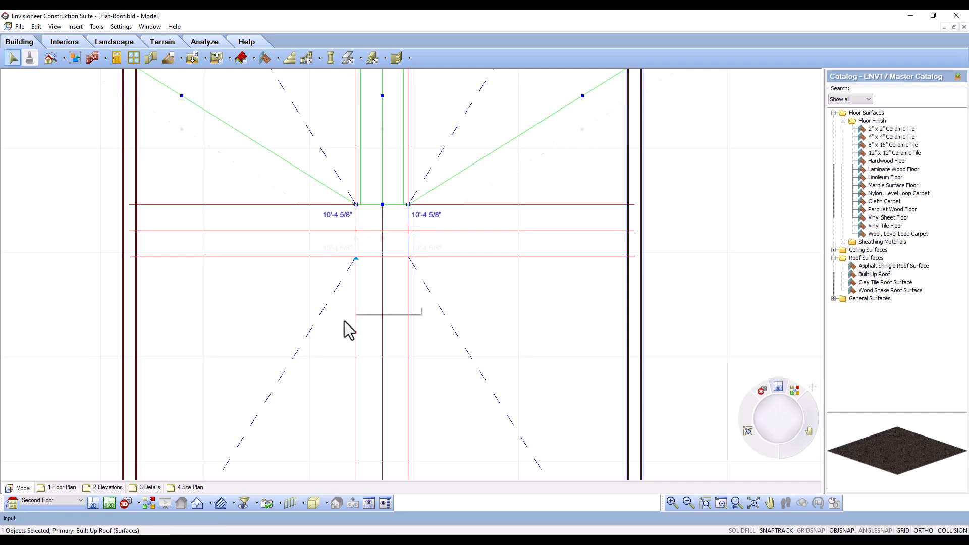
- Stretch the surface's two outer corners to the parapet's upper inside corners and extend its slope arrow to the upper wall's inside face
{"action": "scroll", "coordinate": [336, 370], "scroll_direction": "down", "scroll_amount": 4}
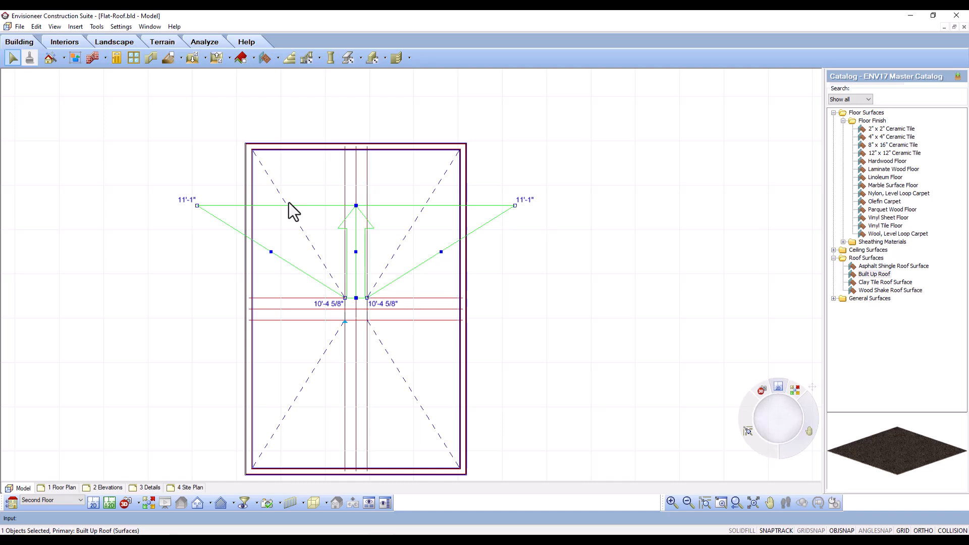
{"action": "left_click_drag", "start_coordinate": [197, 205], "coordinate": [253, 150]}
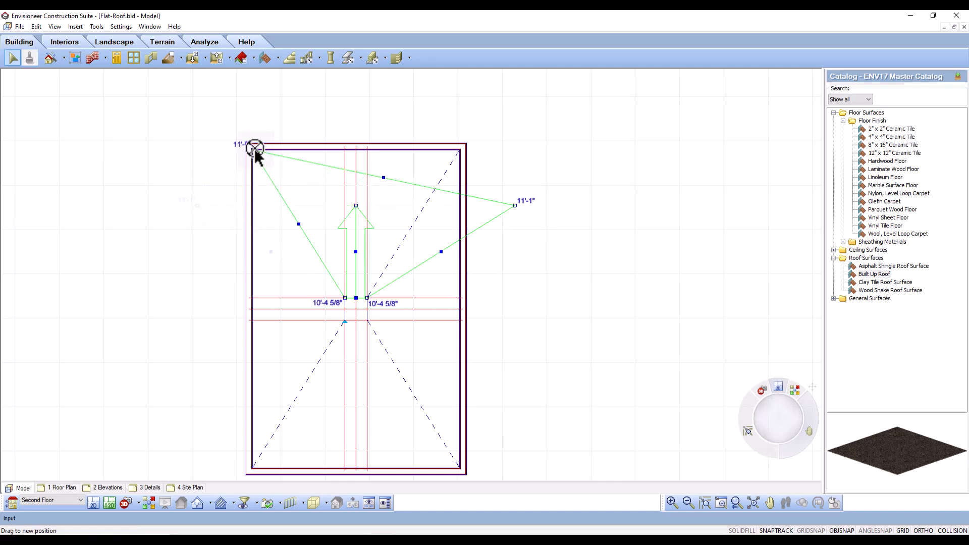
{"action": "left_click_drag", "start_coordinate": [515, 206], "coordinate": [460, 151]}
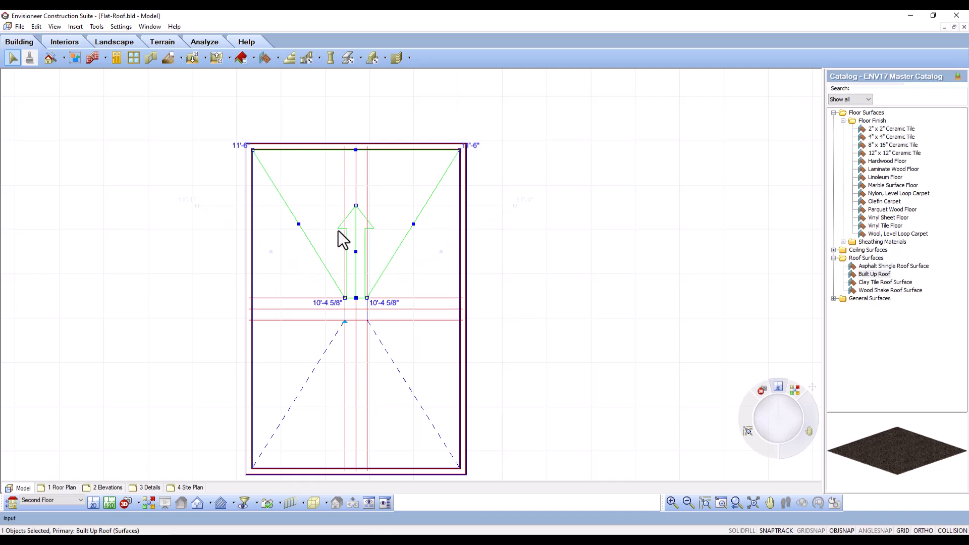
{"action": "scroll", "coordinate": [286, 155], "scroll_direction": "up", "scroll_amount": 10}
{"action": "scroll", "coordinate": [190, 195], "scroll_direction": "down", "scroll_amount": 4}
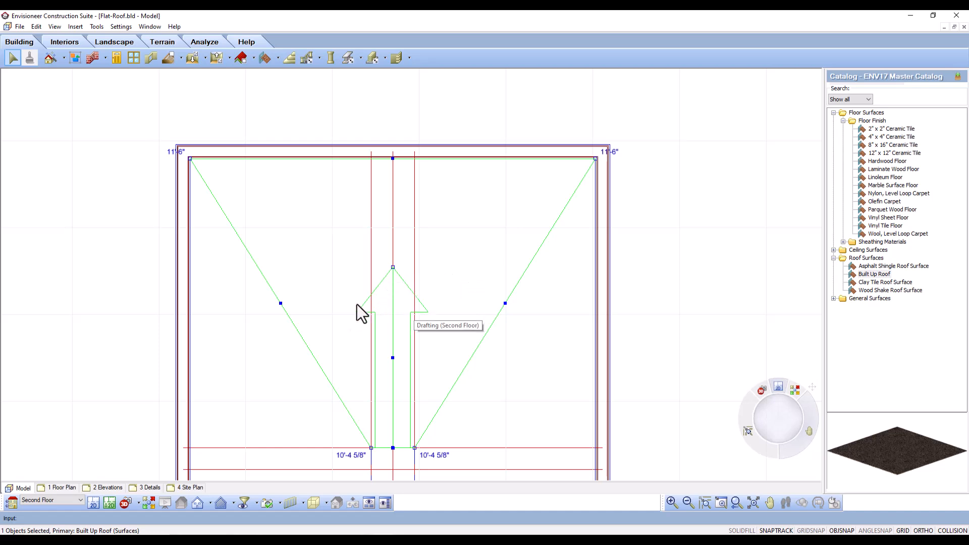
{"action": "scroll", "coordinate": [349, 315], "scroll_direction": "down", "scroll_amount": 2}
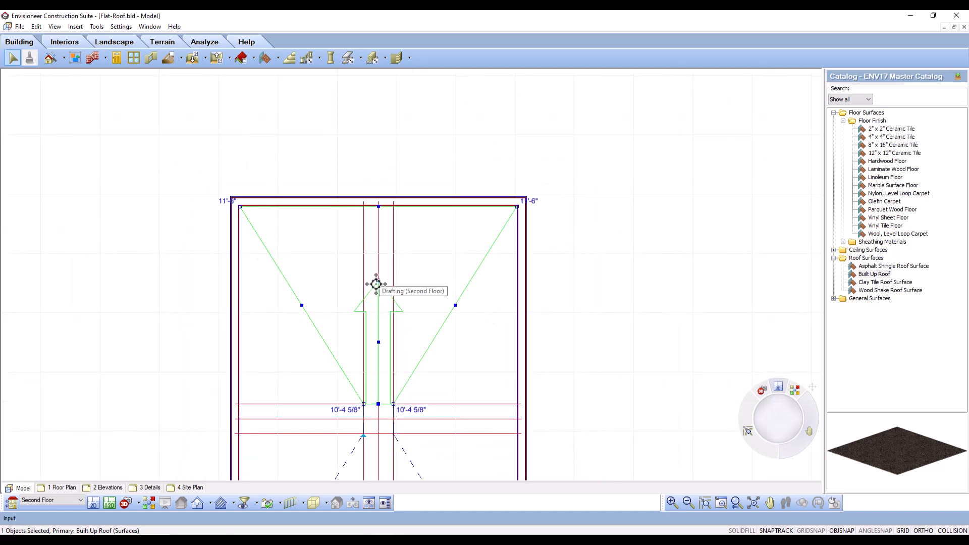
{"action": "left_click_drag", "start_coordinate": [379, 281], "coordinate": [380, 208]}
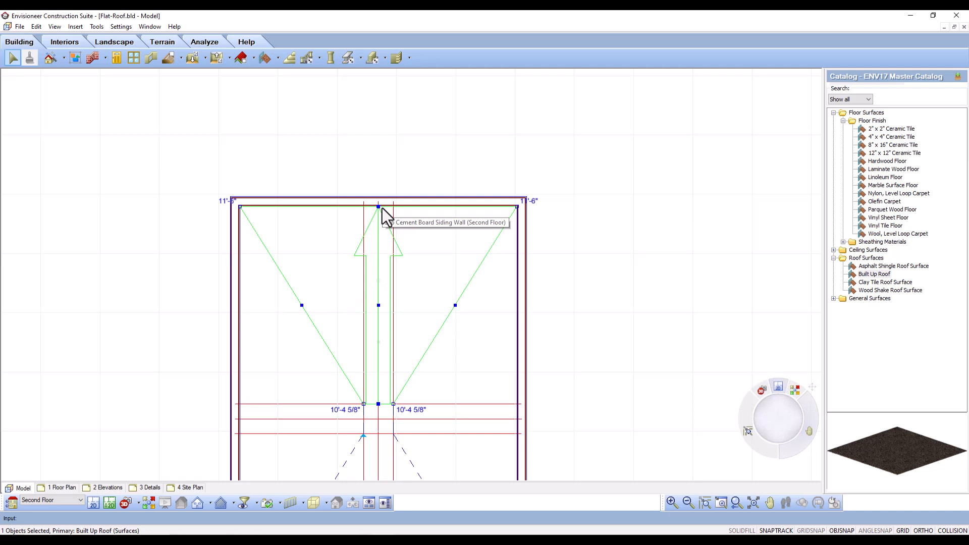
- Define the upper roof surface with an upper point height of 8 3/8"
{"action": "right_click", "coordinate": [302, 242]}
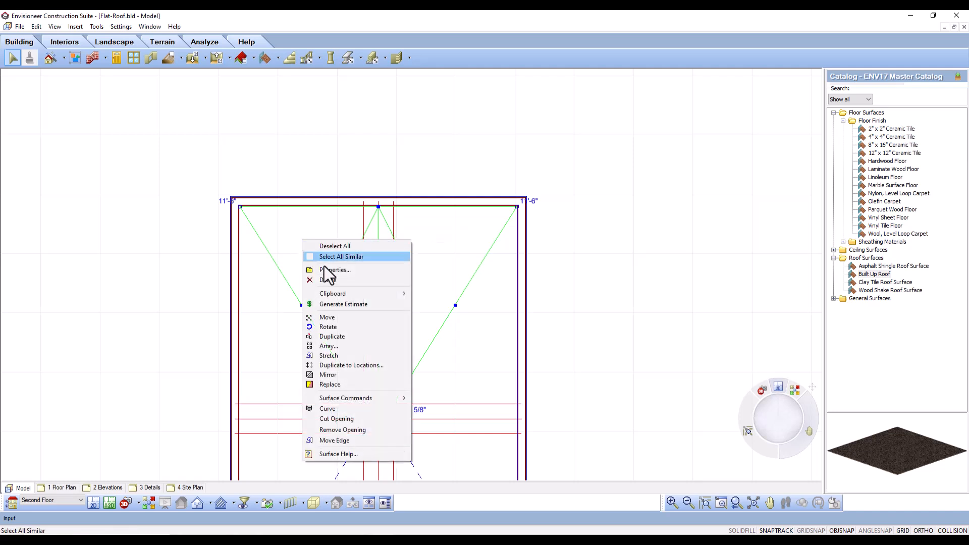
{"action": "mouse_move", "coordinate": [355, 399]}
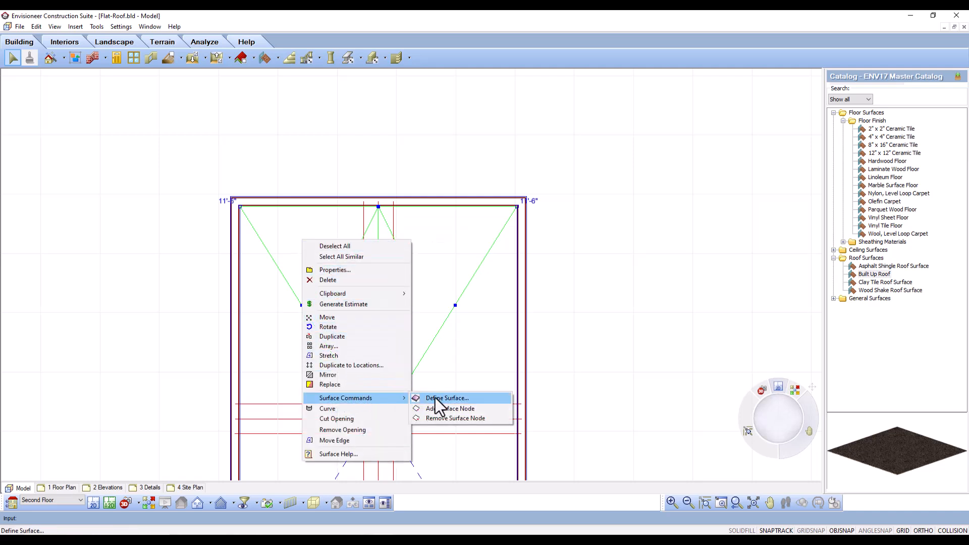
{"action": "left_click", "coordinate": [479, 399]}
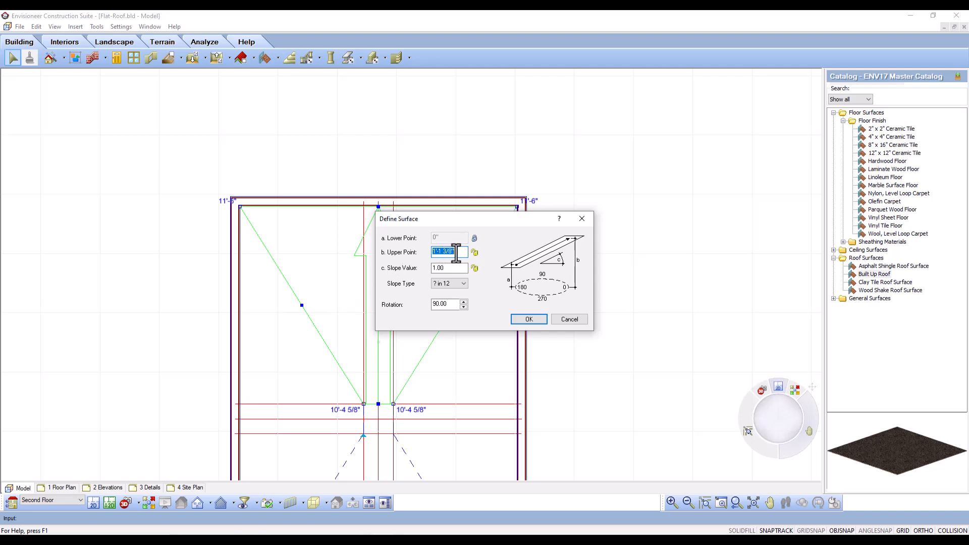
{"action": "type", "text": "8 3/8\""}
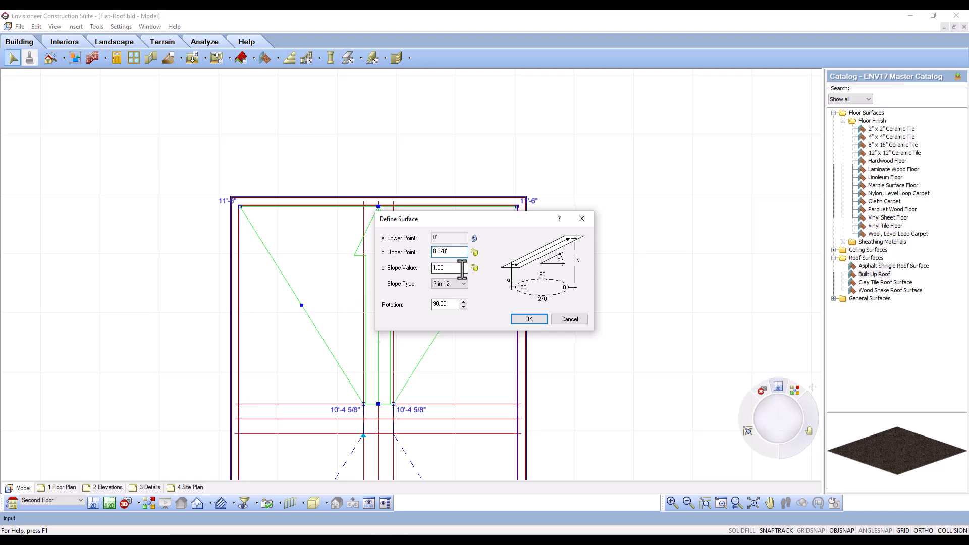
{"action": "left_click", "coordinate": [447, 267]}
{"action": "left_click", "coordinate": [538, 320]}
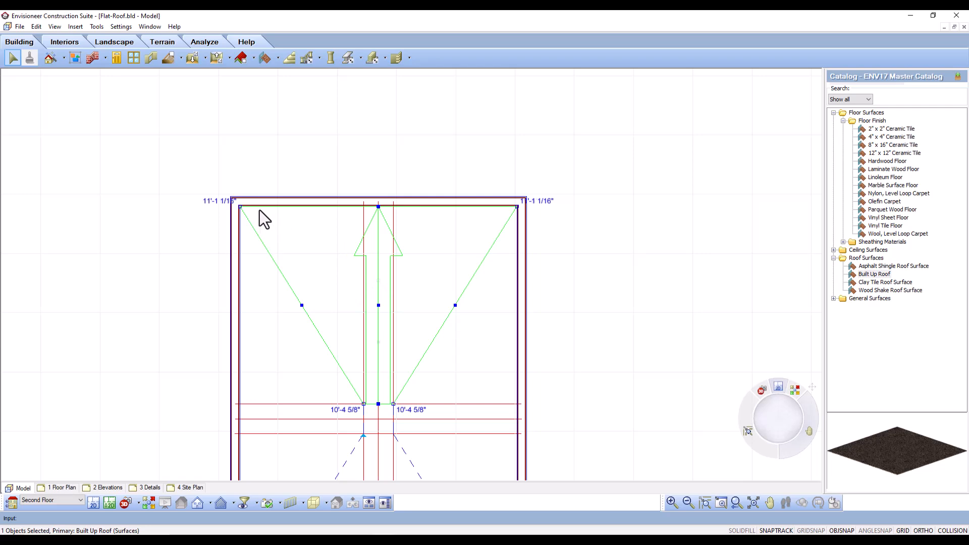
- Mirror the upper roof surface about the horizontal center line and keep the original surface
{"action": "scroll", "coordinate": [338, 250], "scroll_direction": "down", "scroll_amount": 3}
{"action": "scroll", "coordinate": [411, 305], "scroll_direction": "up", "scroll_amount": 1}
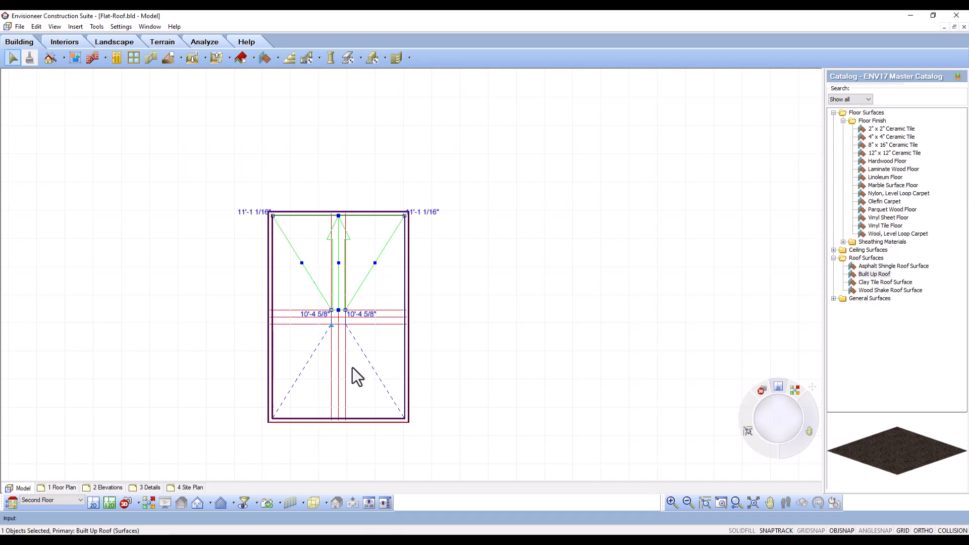
{"action": "scroll", "coordinate": [349, 364], "scroll_direction": "up", "scroll_amount": 3}
{"action": "right_click", "coordinate": [336, 276]}
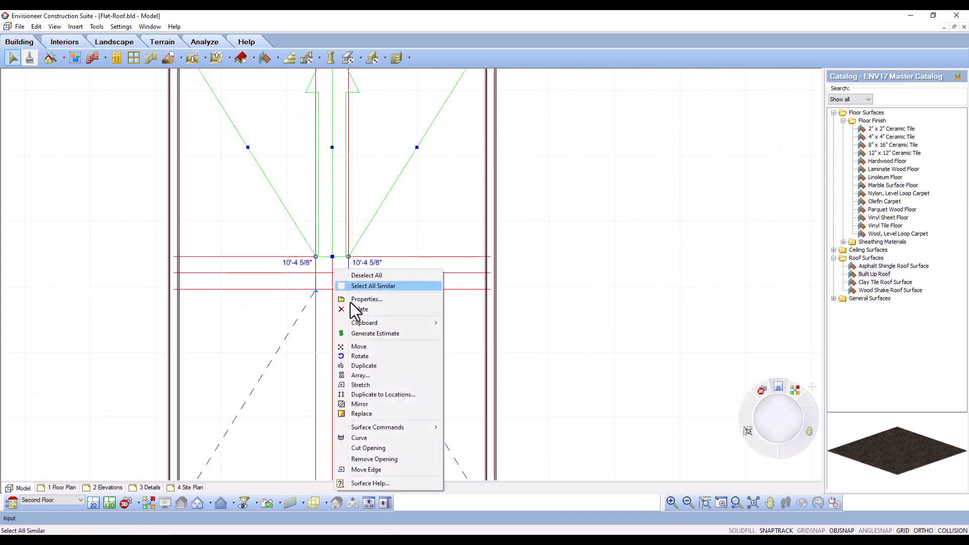
{"action": "left_click", "coordinate": [361, 404]}
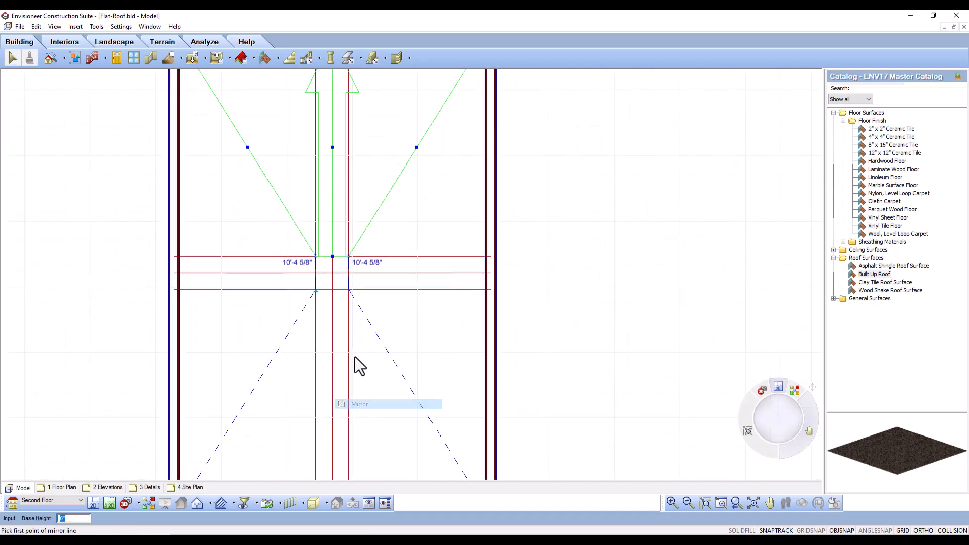
{"action": "left_click", "coordinate": [333, 273]}
{"action": "left_click", "coordinate": [564, 267]}
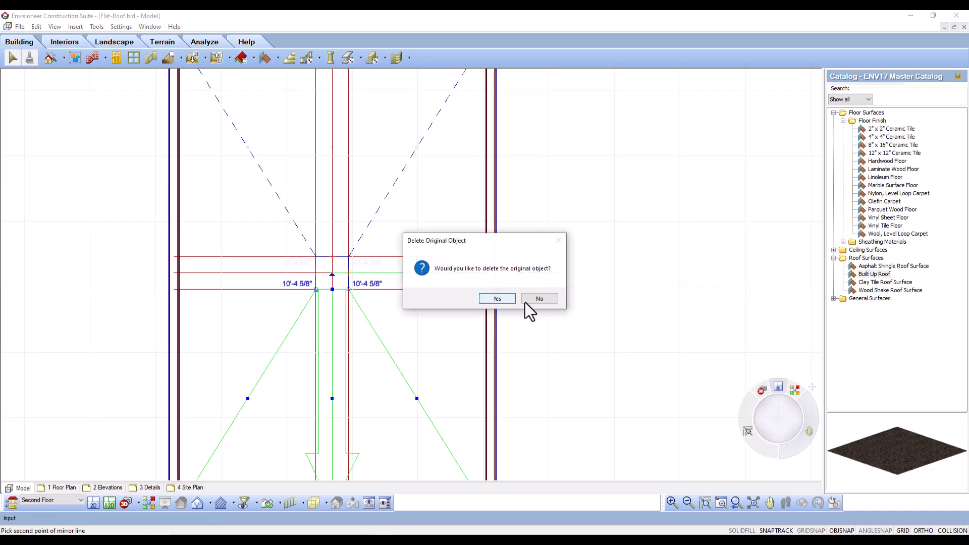
{"action": "left_click", "coordinate": [538, 298]}
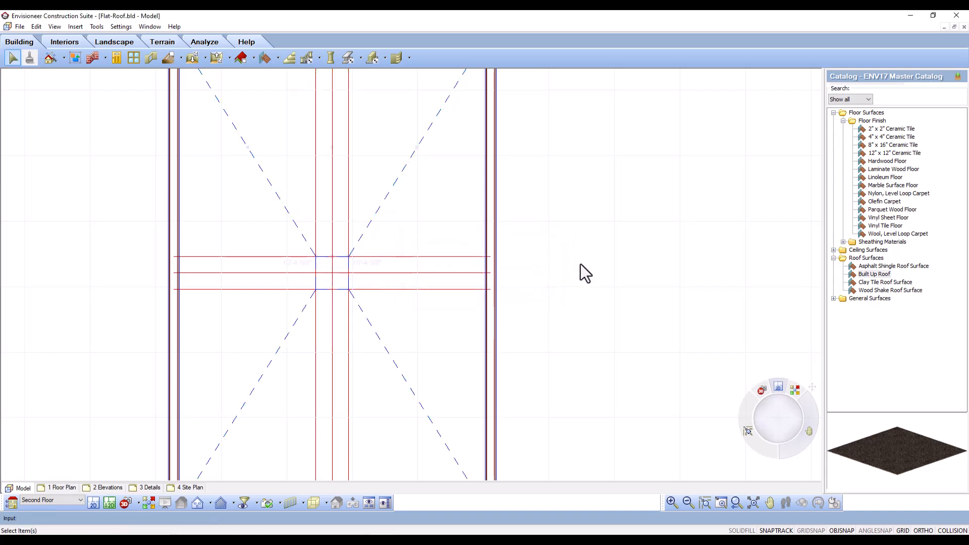
- Insert a flat Built Up Roof surface with zero slope over the central drain rectangle between the four sloped surfaces
{"action": "scroll", "coordinate": [416, 314], "scroll_direction": "down", "scroll_amount": 3}
{"action": "scroll", "coordinate": [418, 361], "scroll_direction": "up", "scroll_amount": 2}
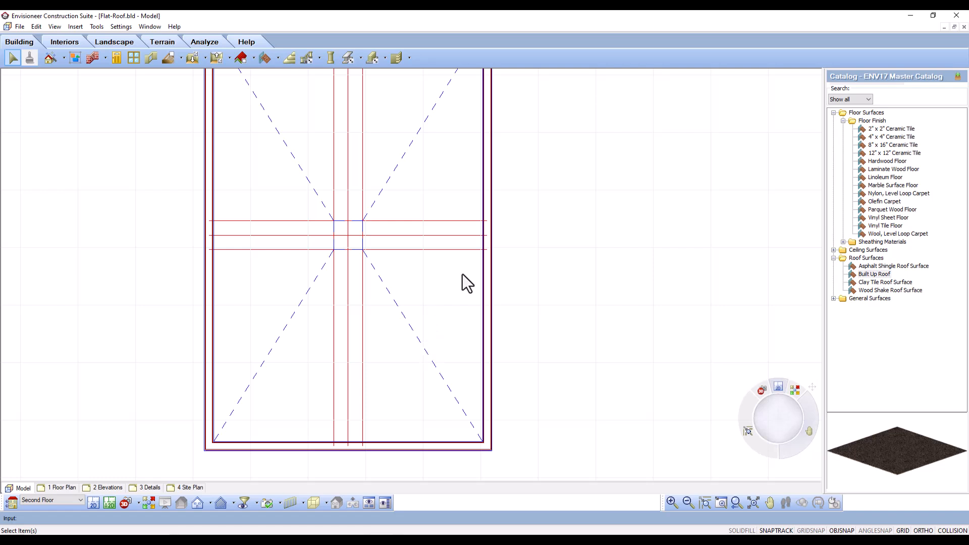
{"action": "left_click", "coordinate": [879, 275]}
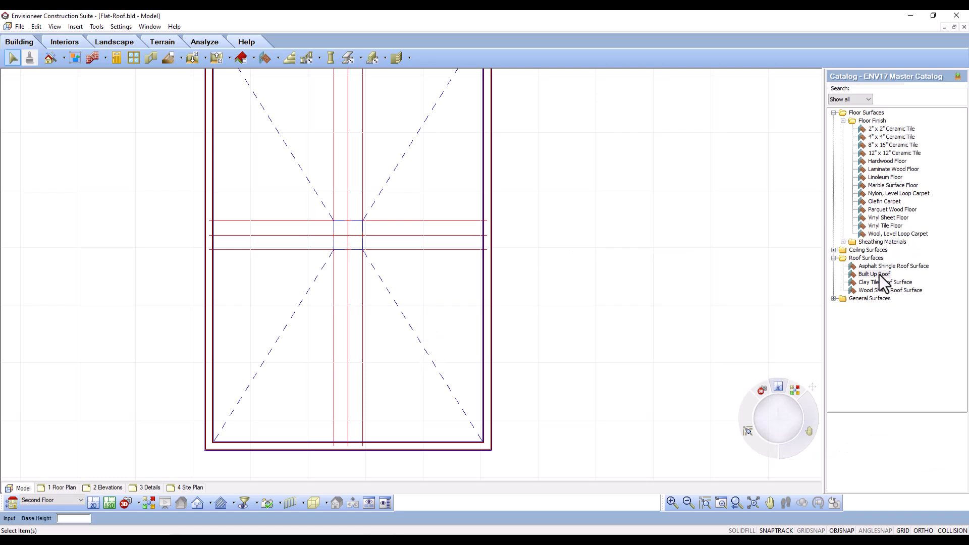
{"action": "scroll", "coordinate": [365, 225], "scroll_direction": "up", "scroll_amount": 2}
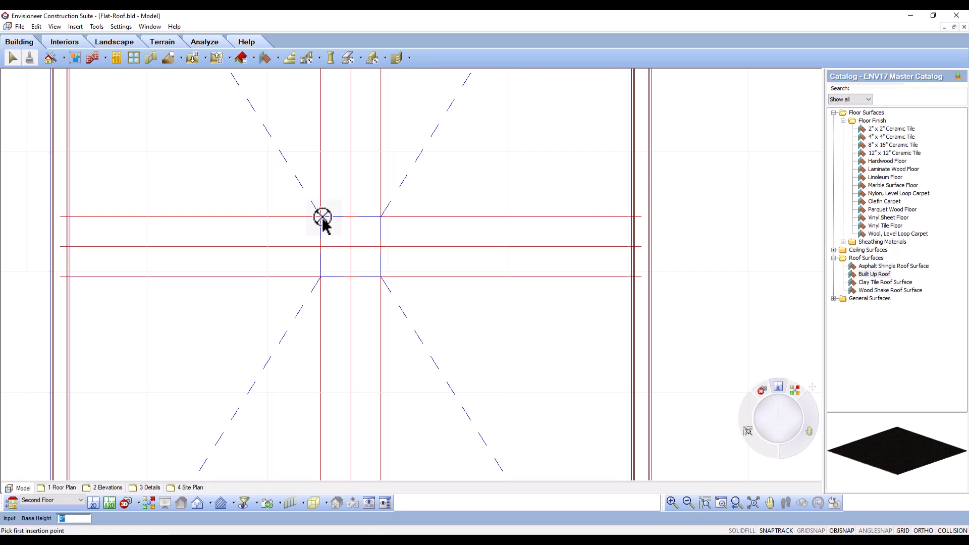
{"action": "left_click", "coordinate": [324, 217]}
{"action": "left_click", "coordinate": [382, 278]}
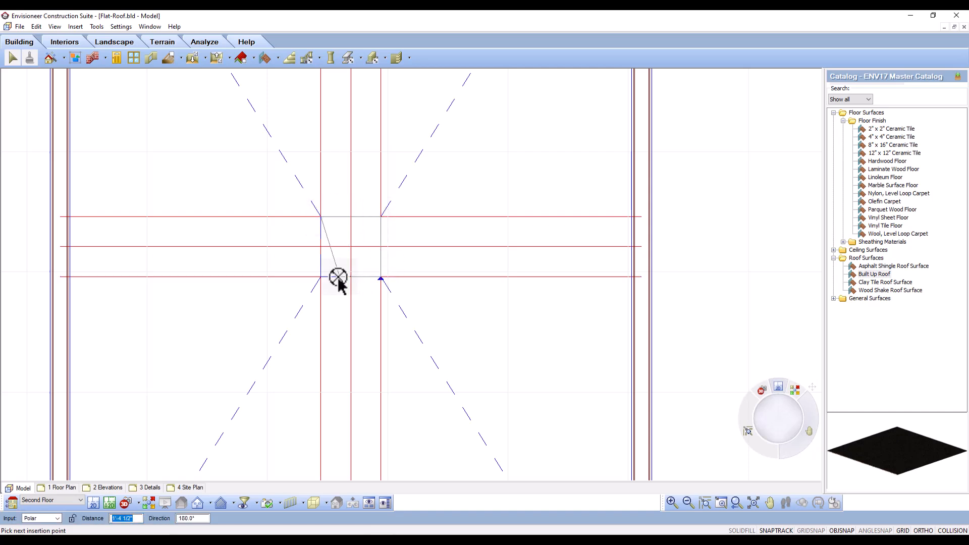
{"action": "left_click", "coordinate": [321, 278]}
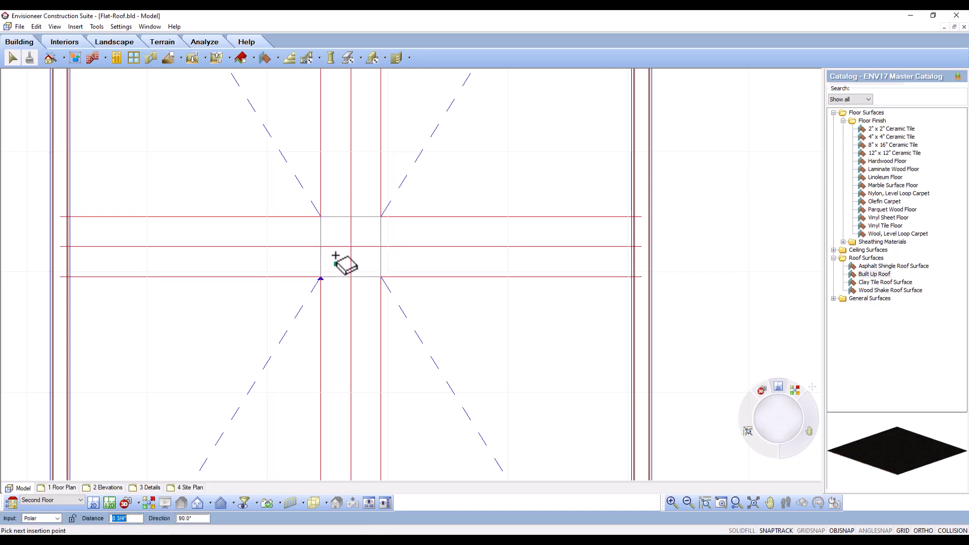
{"action": "right_click", "coordinate": [336, 256]}
{"action": "left_click", "coordinate": [365, 263]}
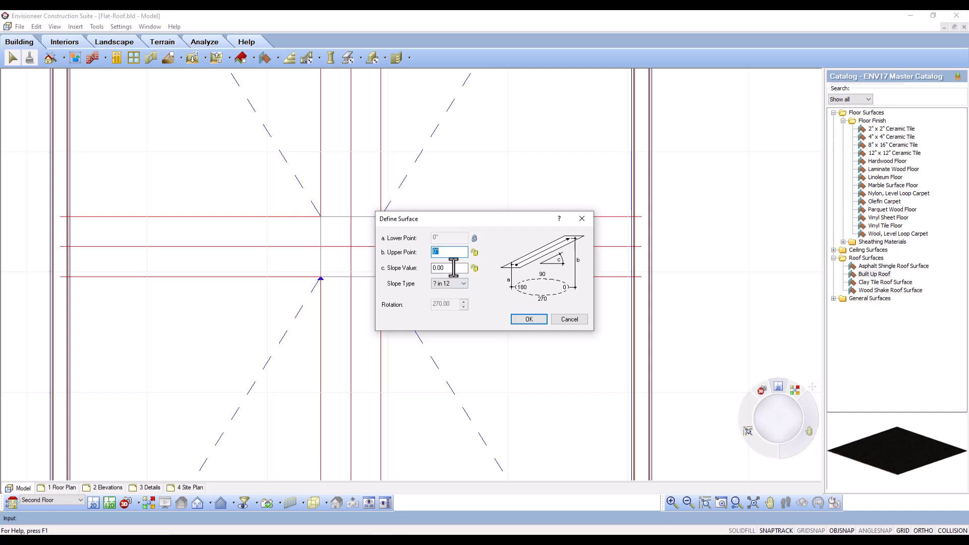
{"action": "left_click", "coordinate": [529, 320]}
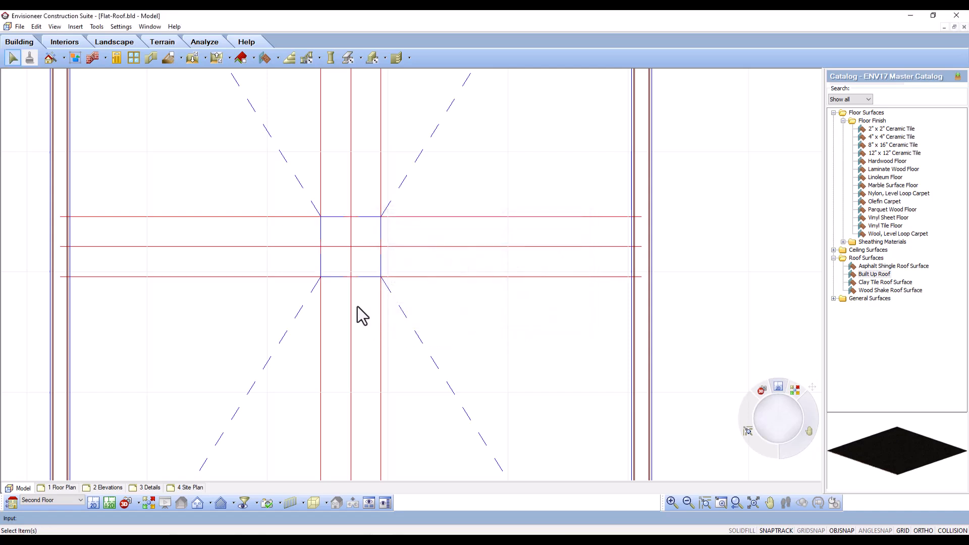
- Switch to a 3D perspective view inside the parapet walls and look around the finished roof surfaces
{"action": "scroll", "coordinate": [358, 307], "scroll_direction": "down", "scroll_amount": 5}
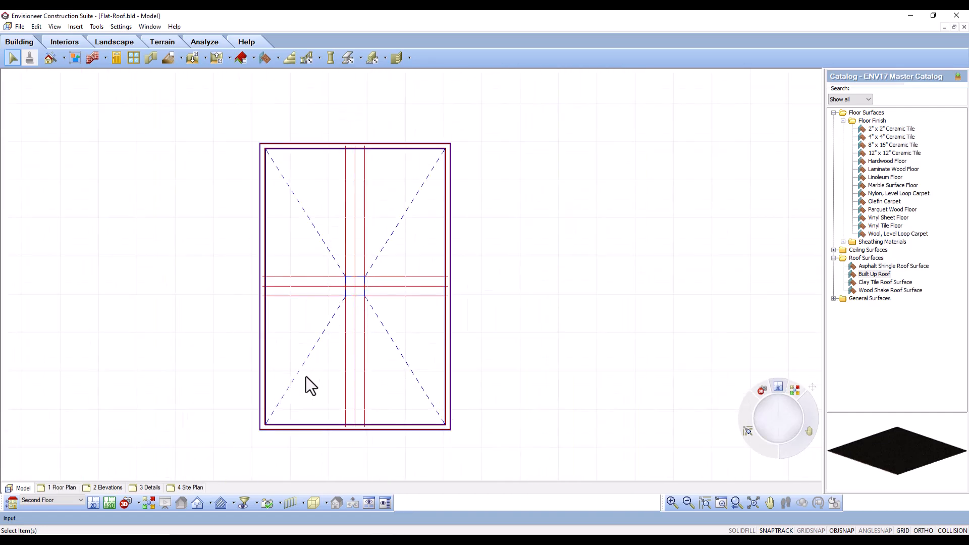
{"action": "left_click", "coordinate": [138, 504]}
{"action": "left_click", "coordinate": [148, 477]}
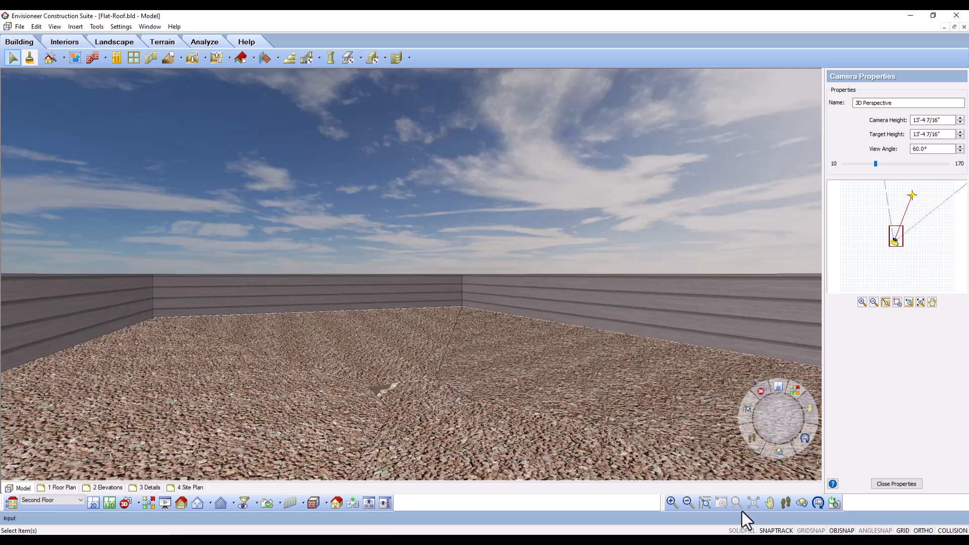
{"action": "left_click_drag", "start_coordinate": [601, 323], "coordinate": [518, 297]}
{"action": "right_click", "coordinate": [472, 329]}
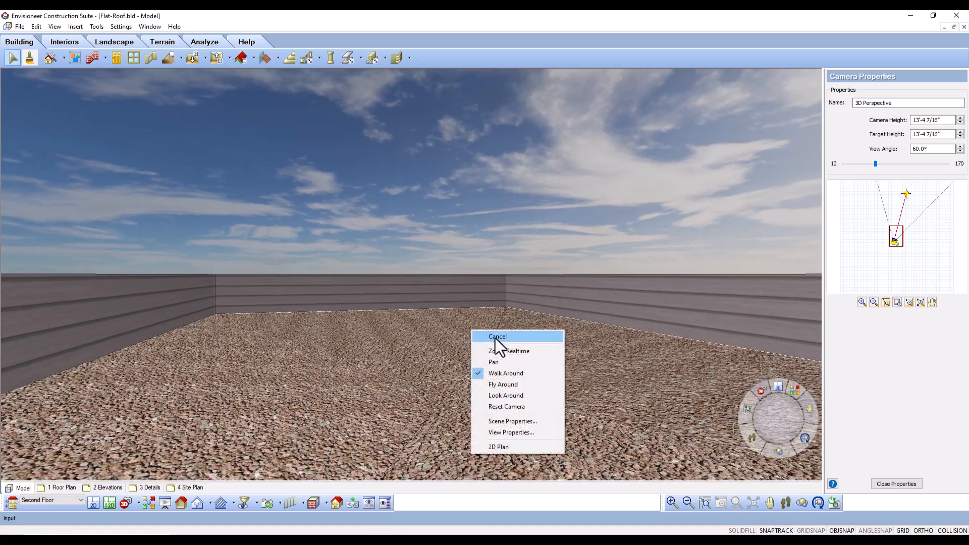
{"action": "left_click", "coordinate": [496, 338]}
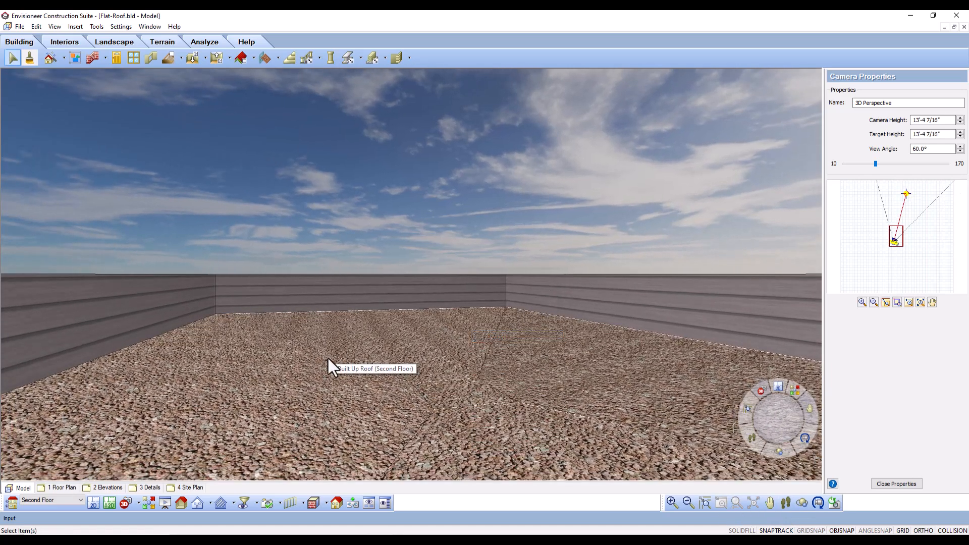